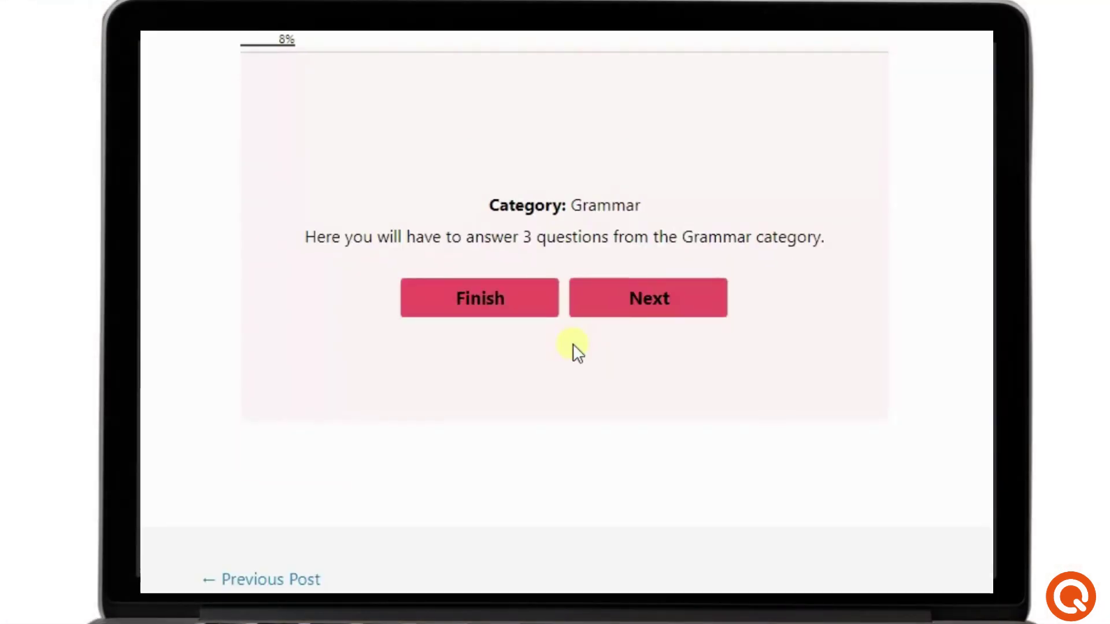
- Answer the Grammar/Spelling questions 1–3 with 'telling to', 'at' and 'are'
click(584, 338)
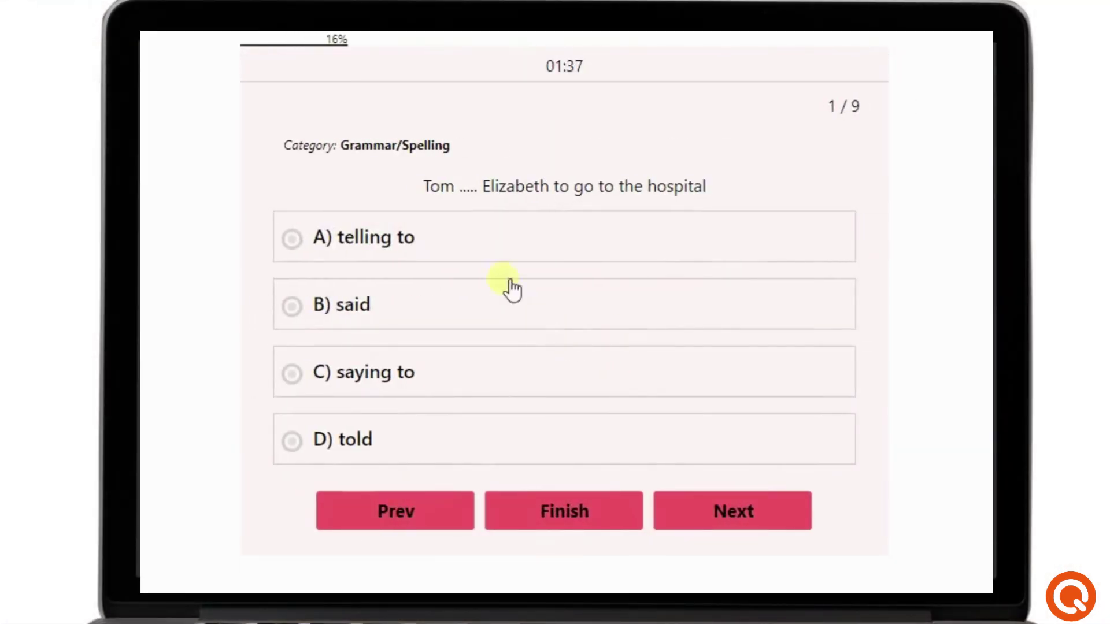
click(459, 253)
click(730, 512)
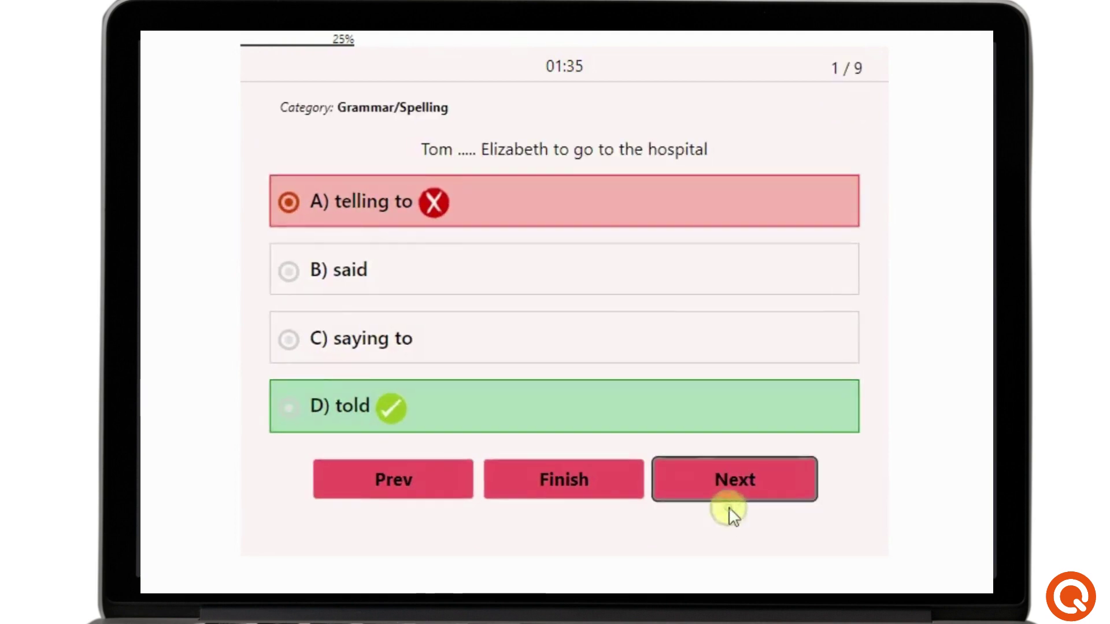
click(463, 396)
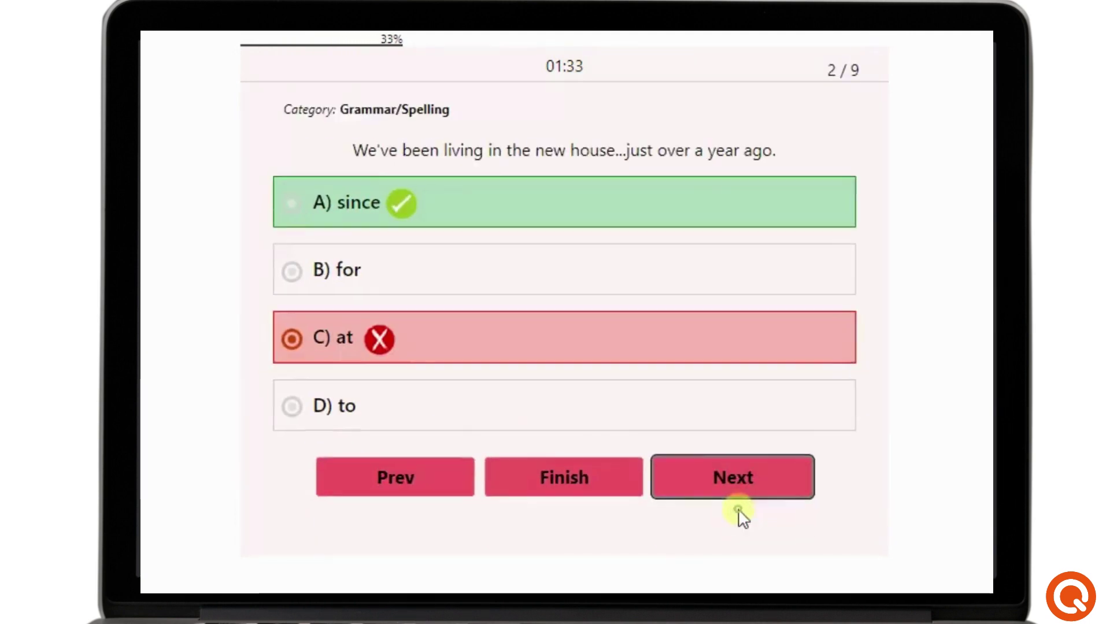
click(738, 510)
click(476, 307)
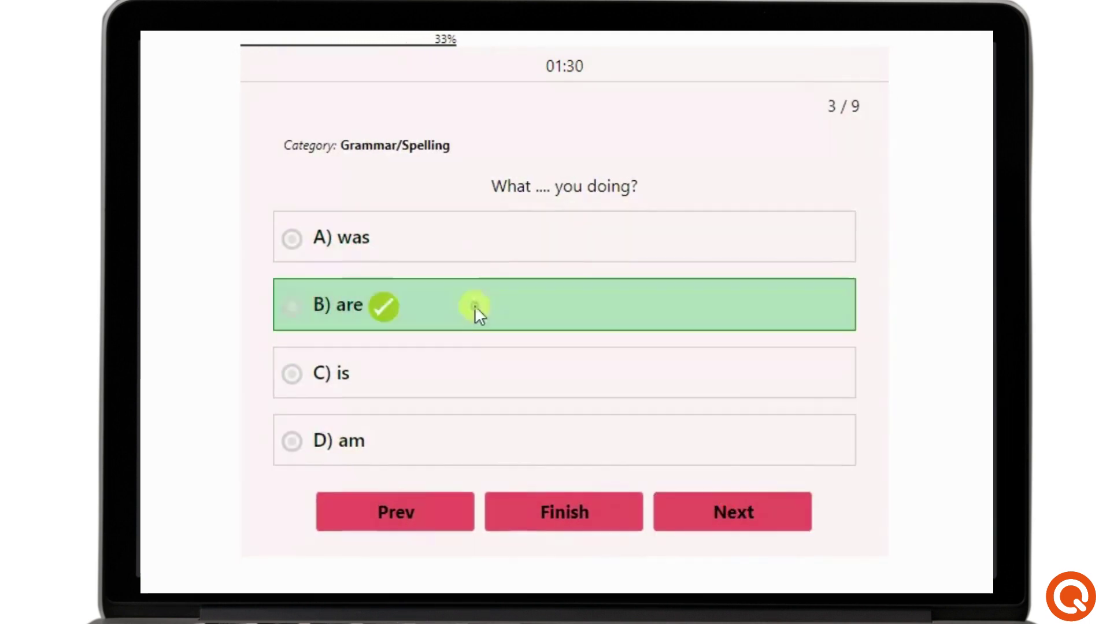
- Answer the Reading questions 4–6 with 'were coming to the party', option C and 'would have liked'
click(737, 507)
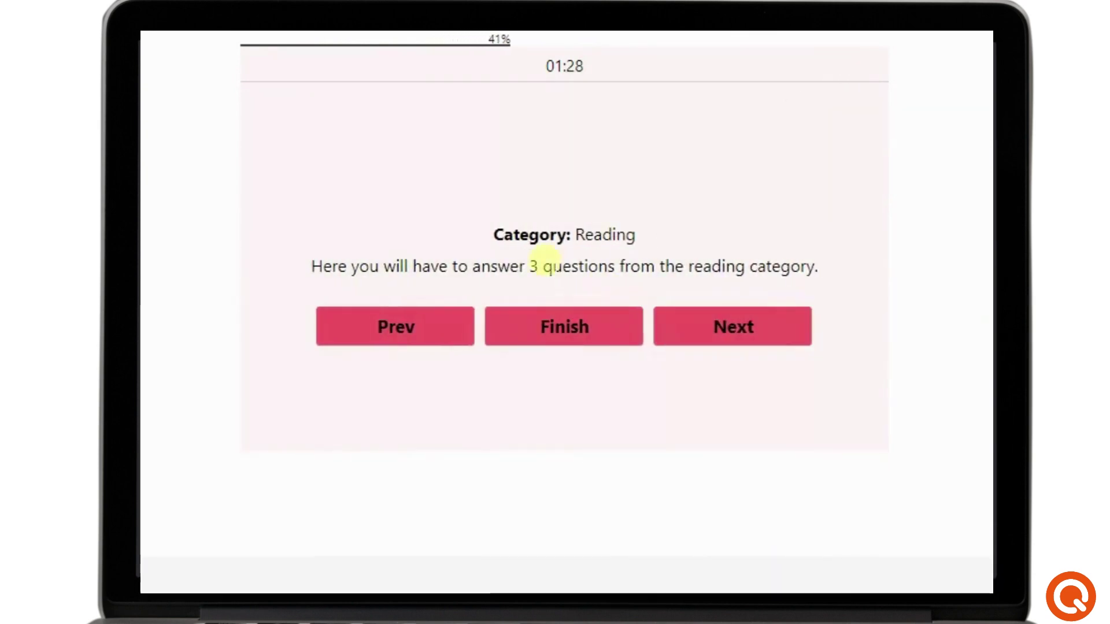
click(738, 327)
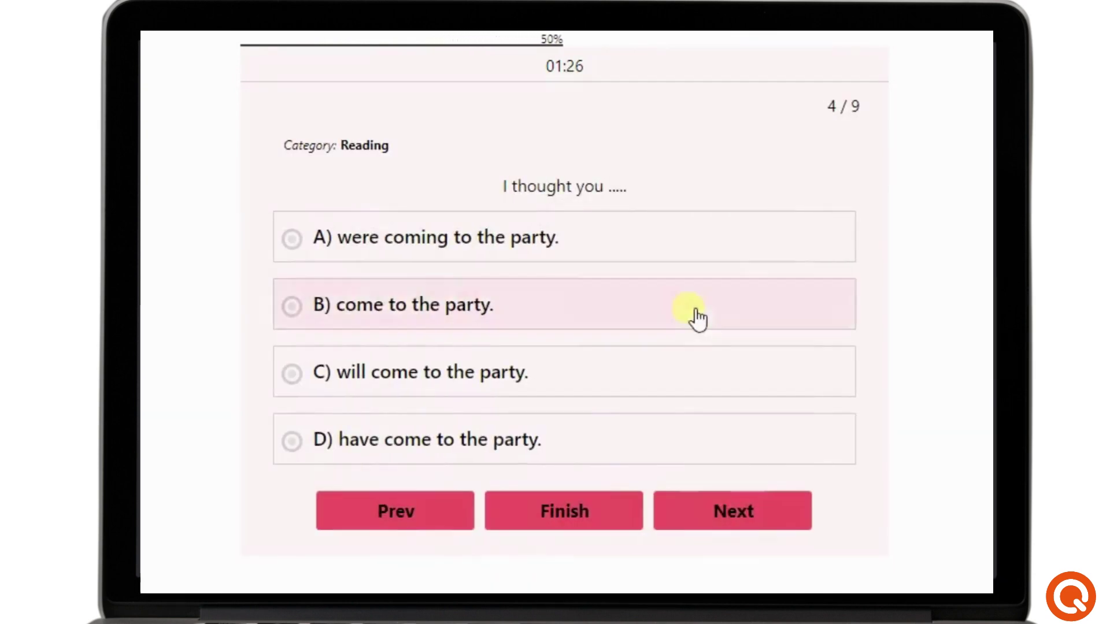
click(489, 249)
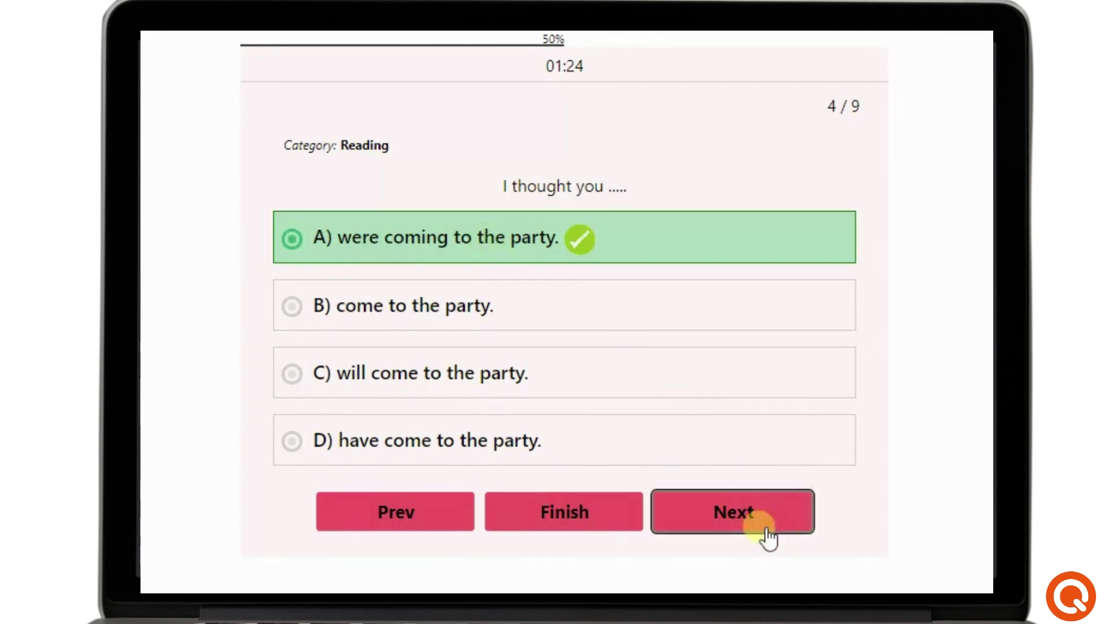
click(751, 518)
click(418, 381)
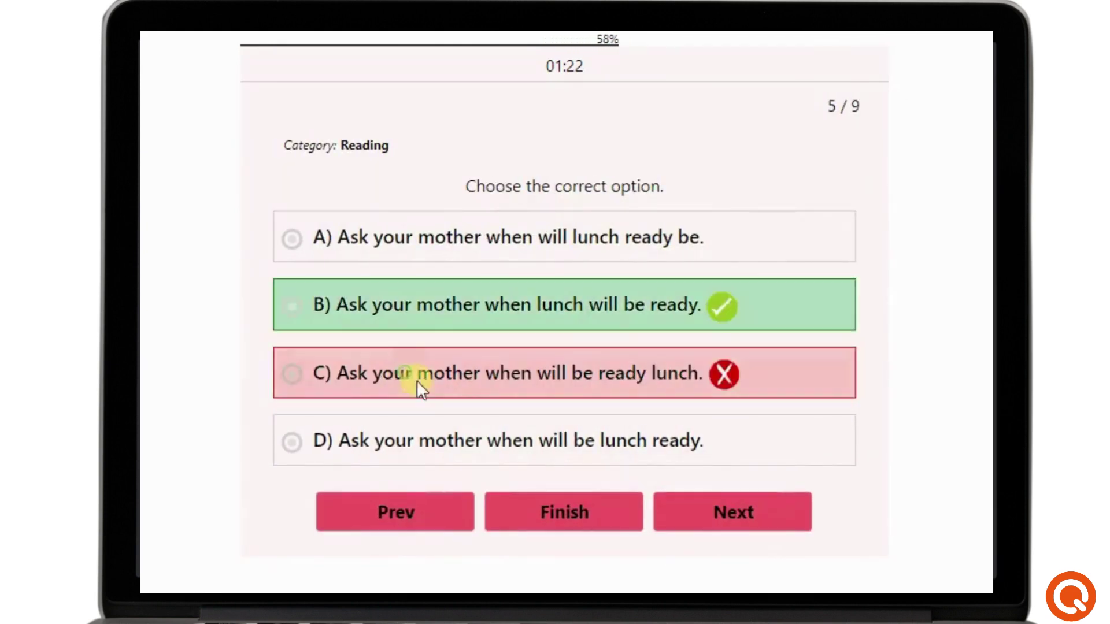
click(775, 511)
click(540, 321)
- Answer the Listening questions after playing the audio, choosing 'himself' and 'especially', then finish the quiz
click(744, 511)
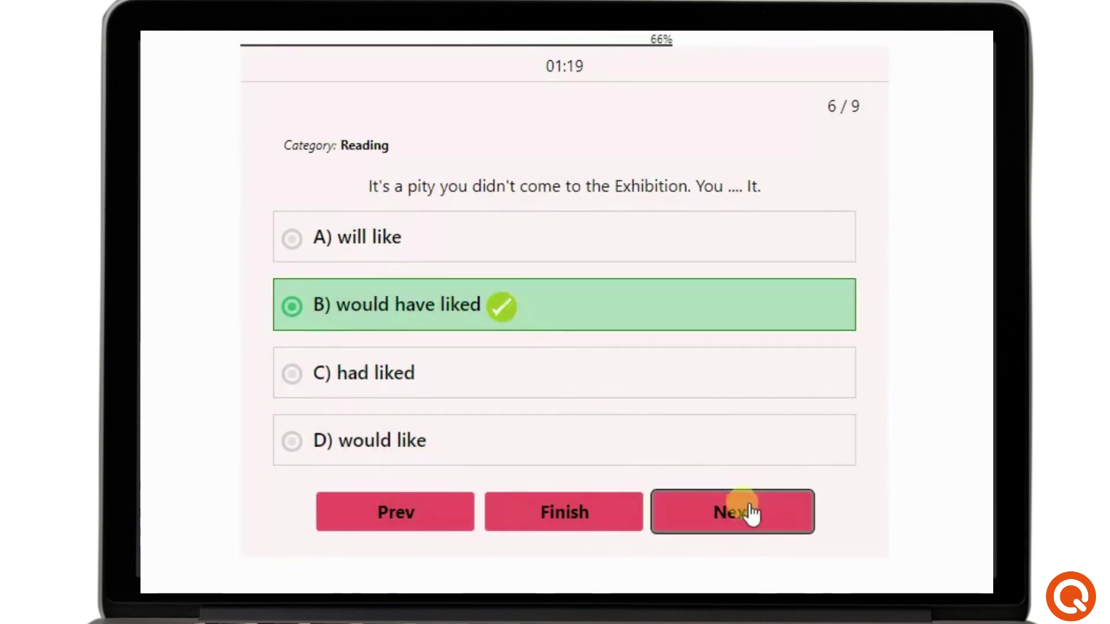
click(727, 338)
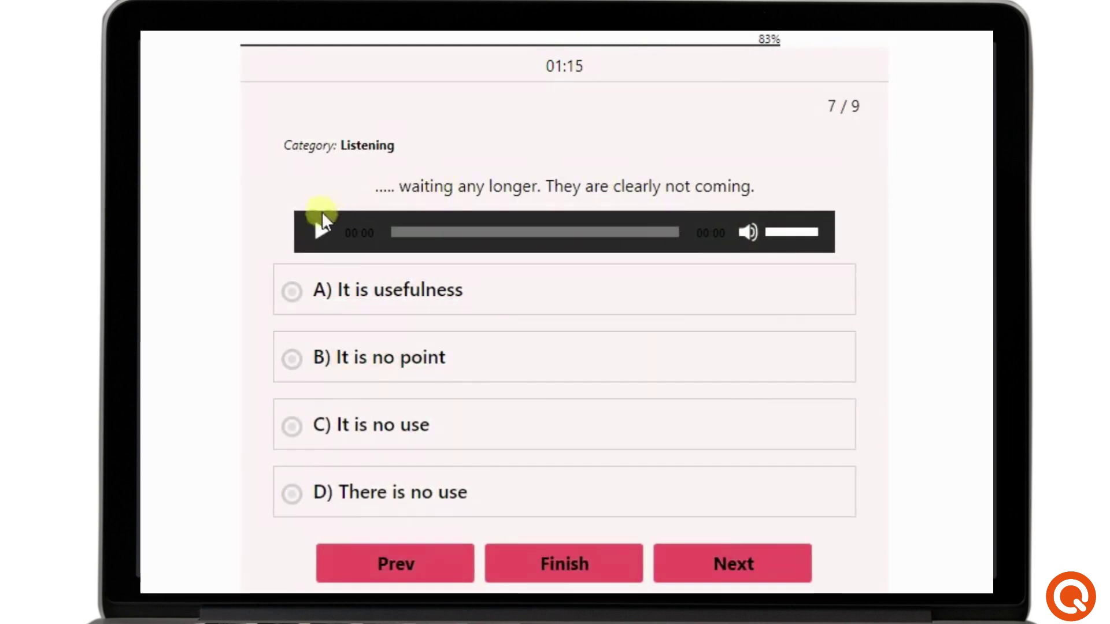
click(320, 232)
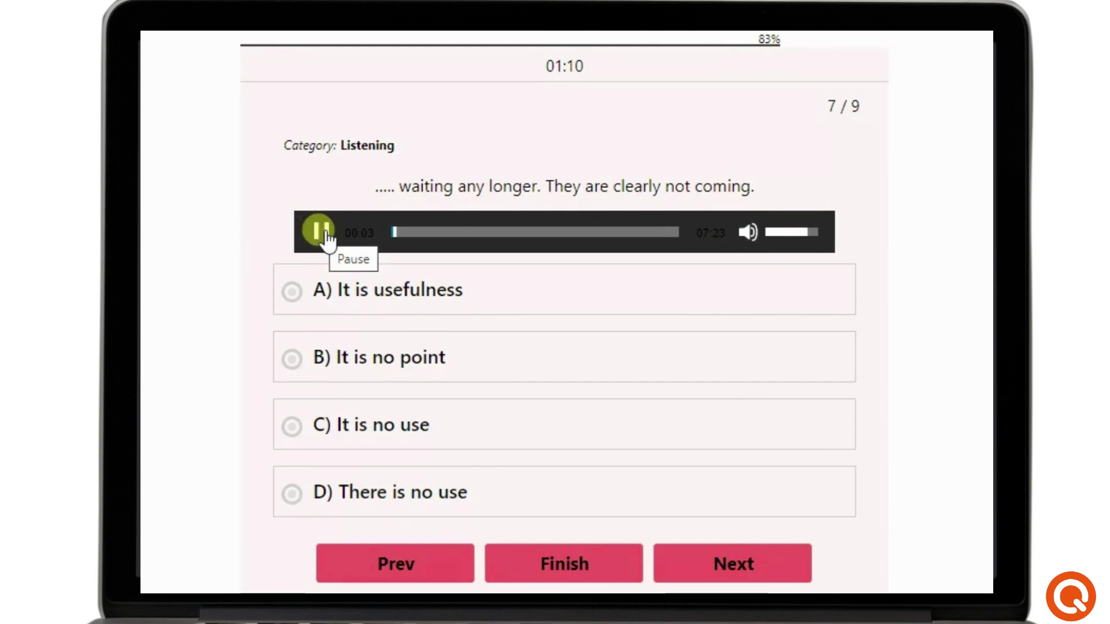
click(325, 232)
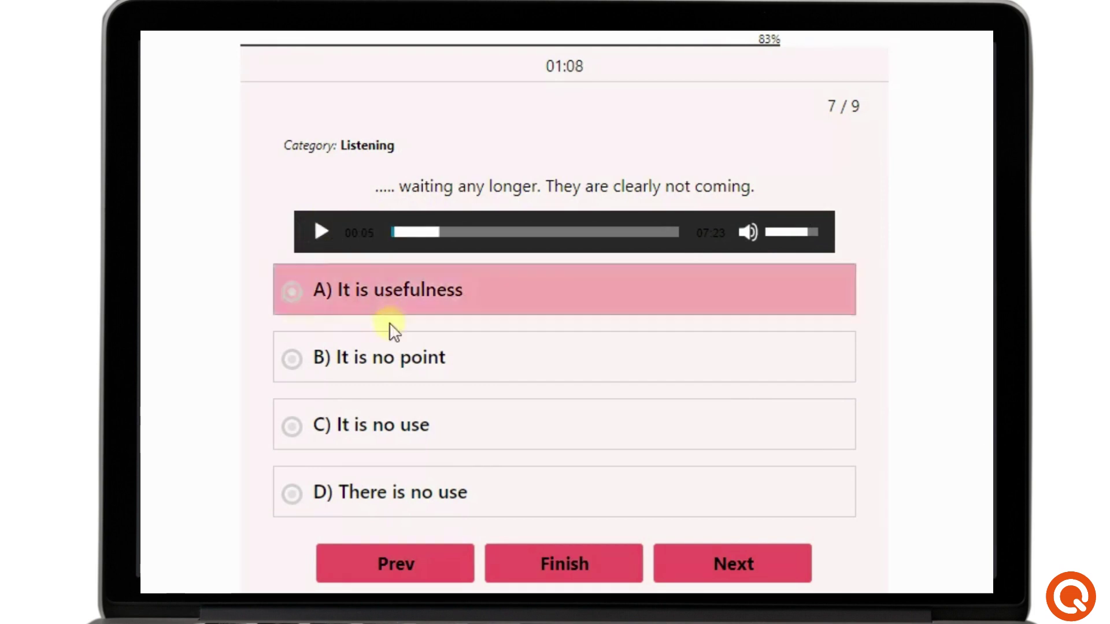
click(397, 356)
click(738, 556)
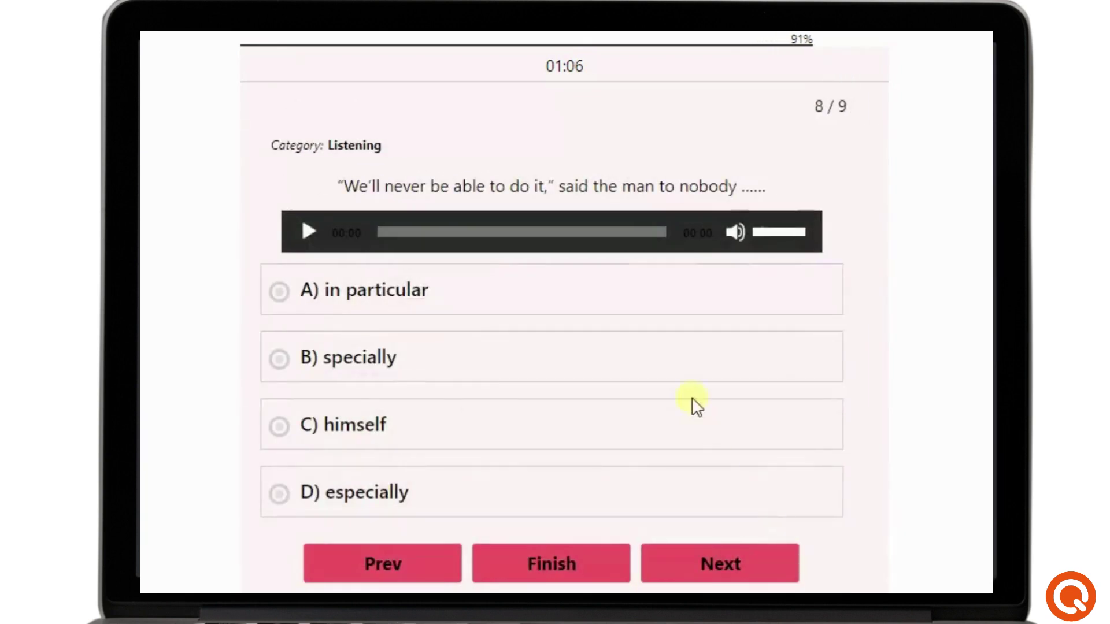
click(724, 436)
click(757, 556)
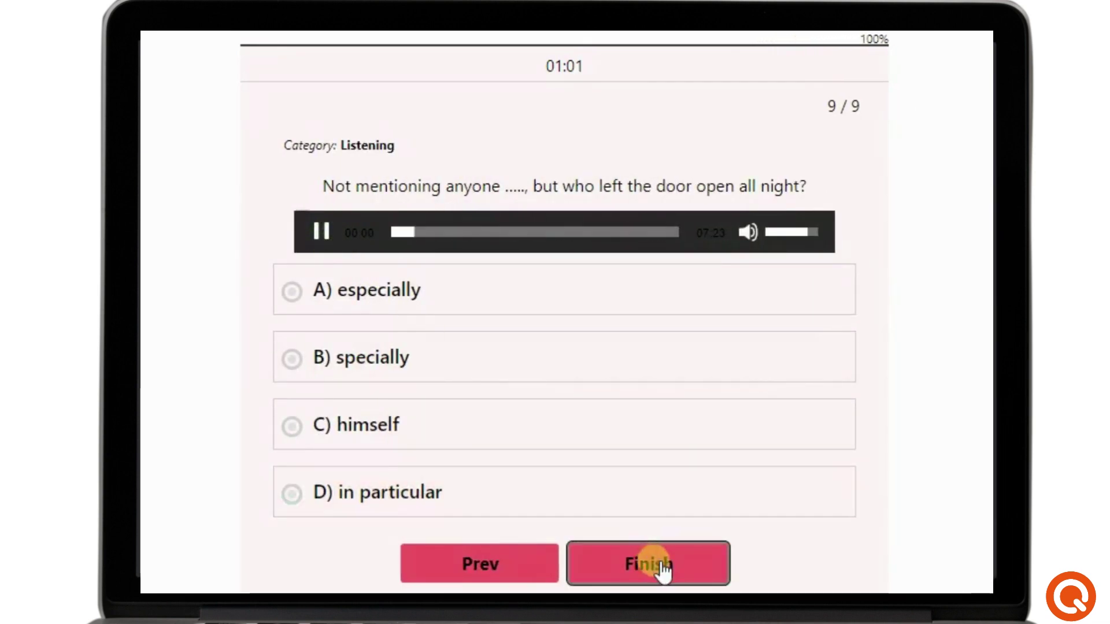
click(325, 229)
click(446, 307)
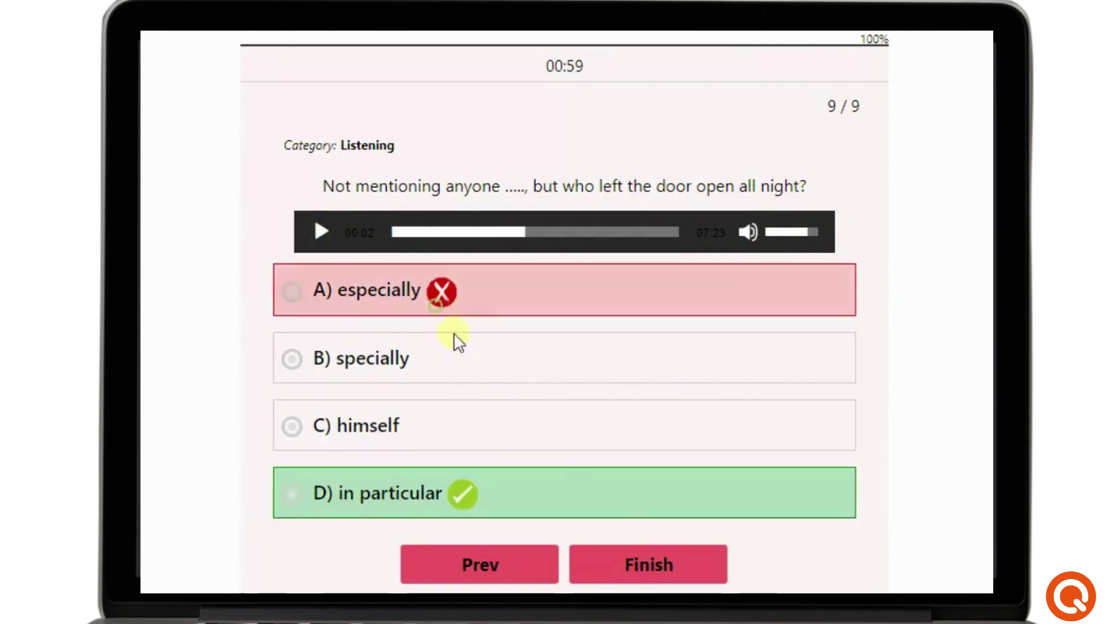
click(657, 568)
- Enter the participant's name and e-mail address and request the quiz result
click(486, 193)
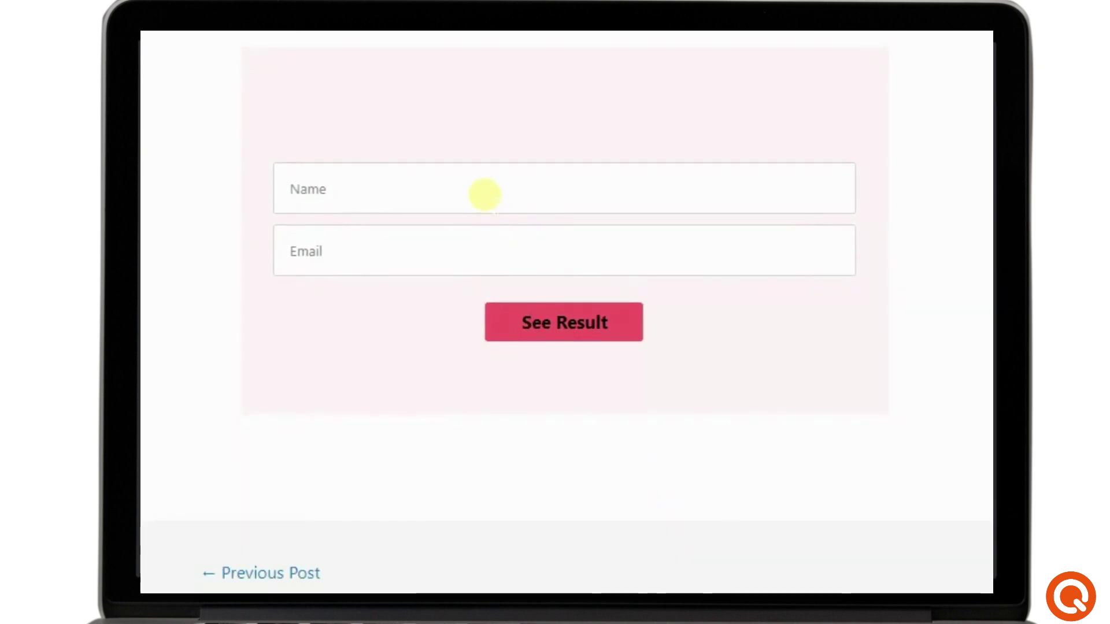
text(Jessica)
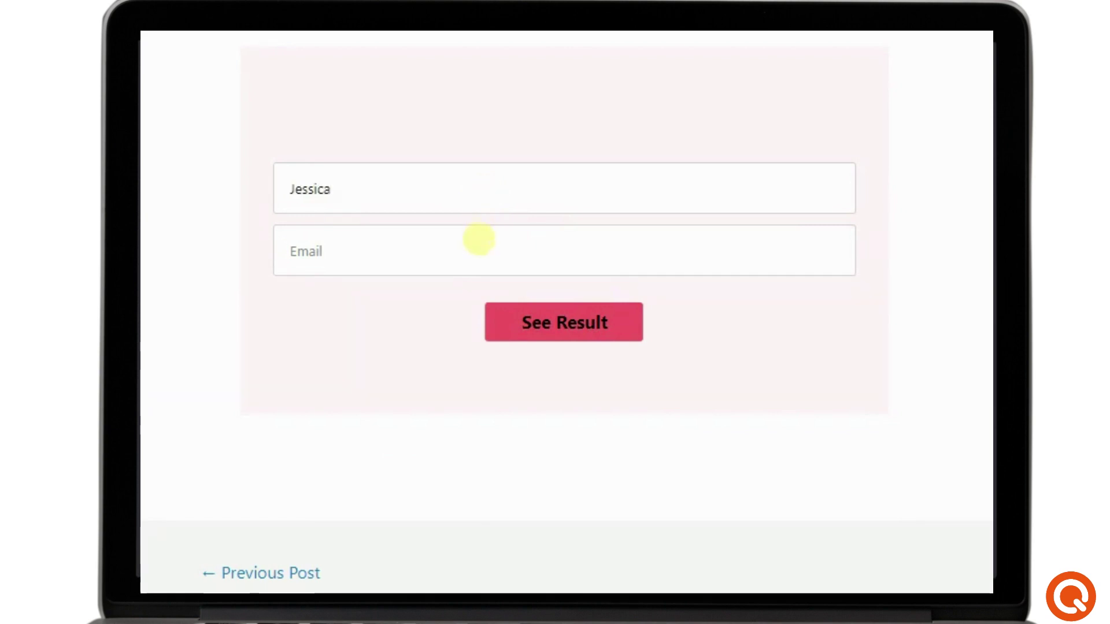
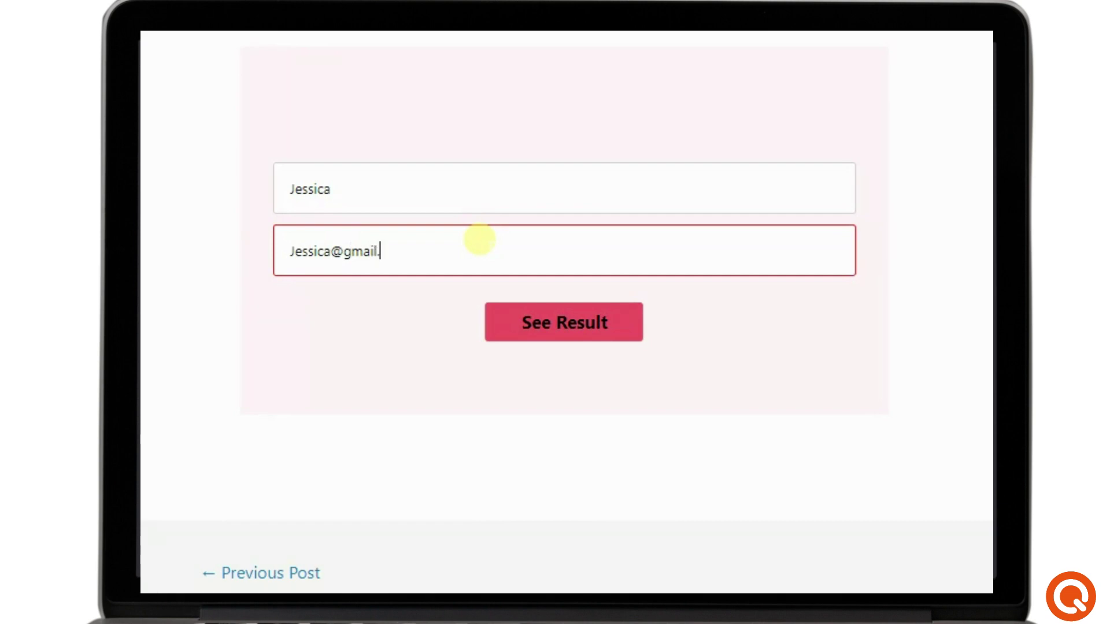
click(566, 313)
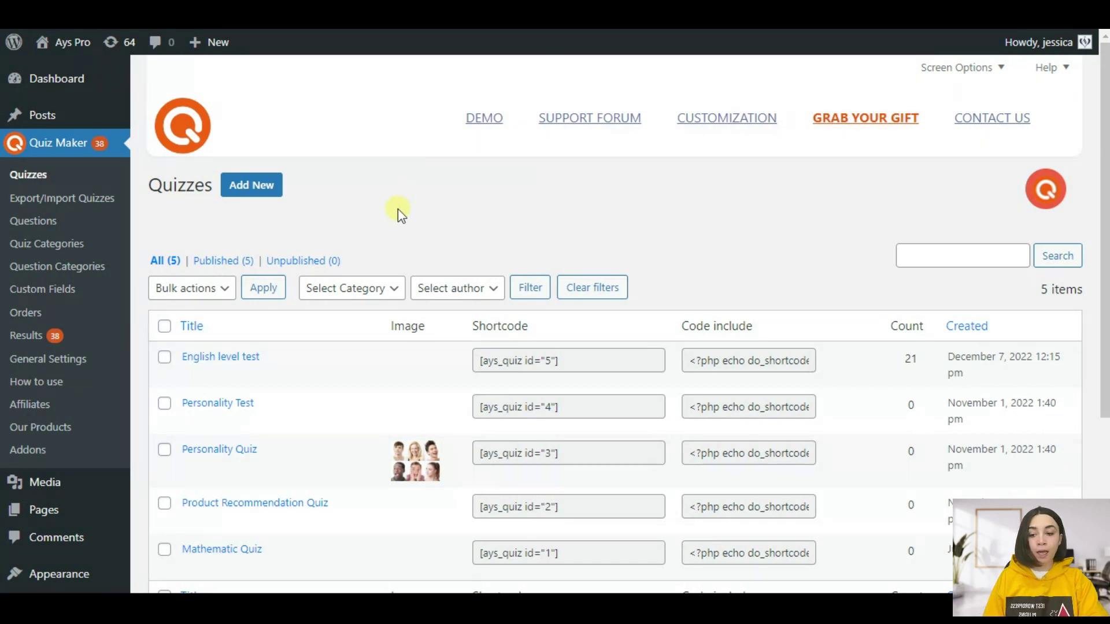
- Open Quiz Maker's Question Categories list and start a new category
click(36, 272)
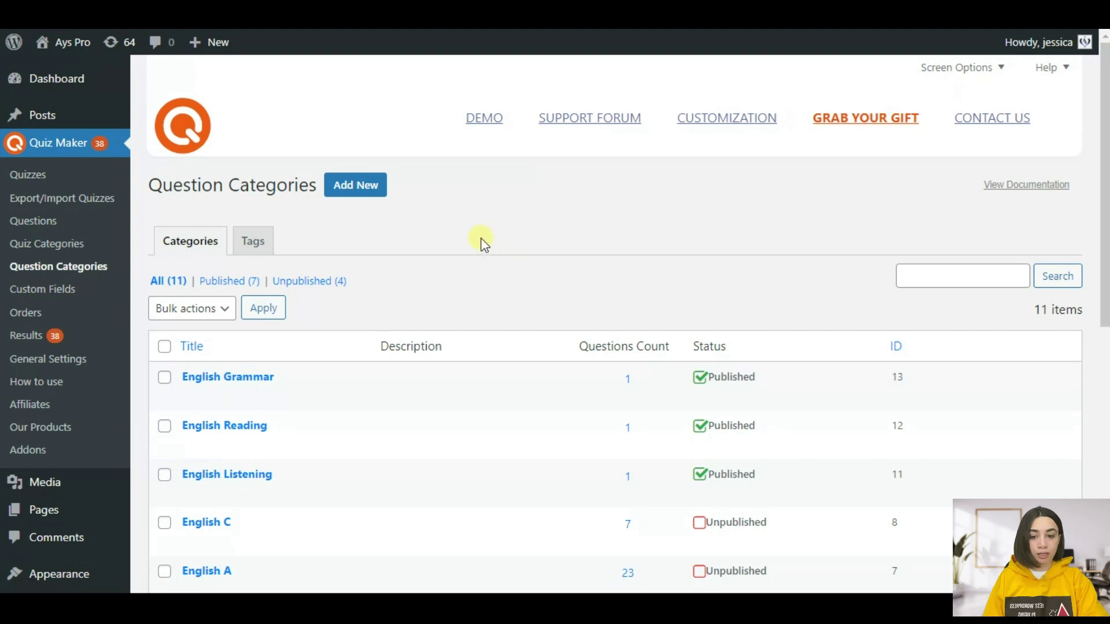
click(366, 189)
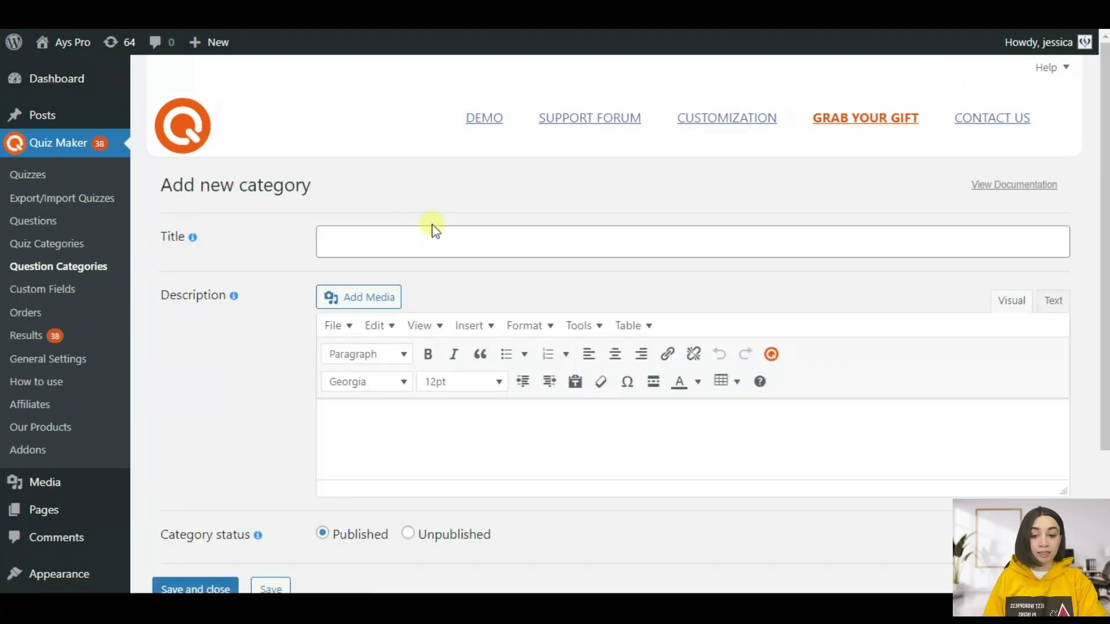
- Create a published question category titled 'Listening' and save it to the list
click(421, 242)
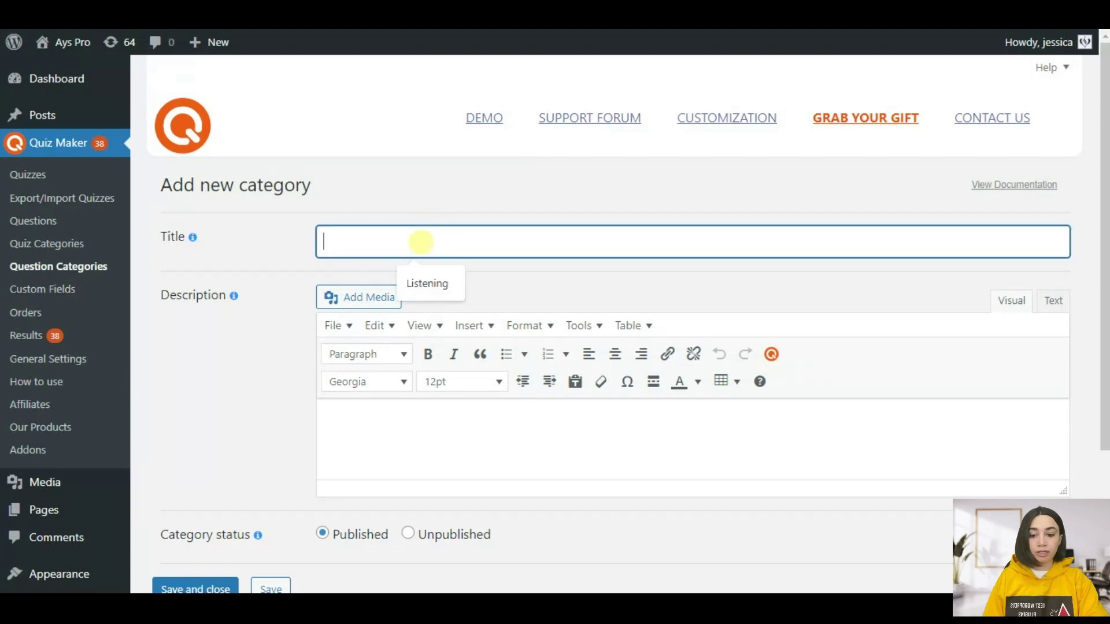
click(216, 232)
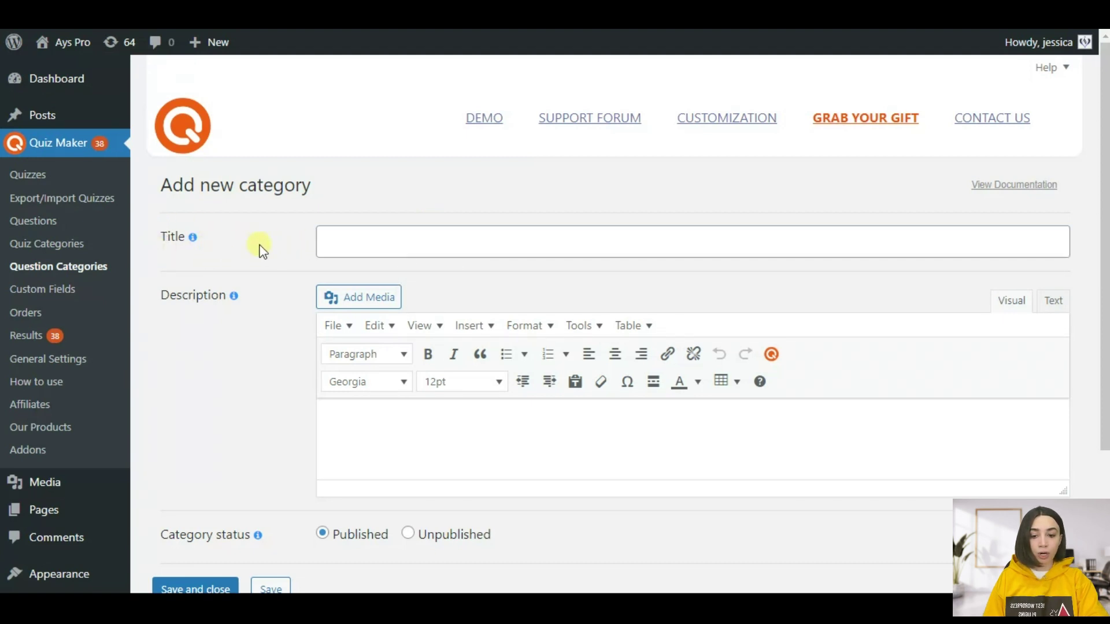
click(359, 242)
click(422, 282)
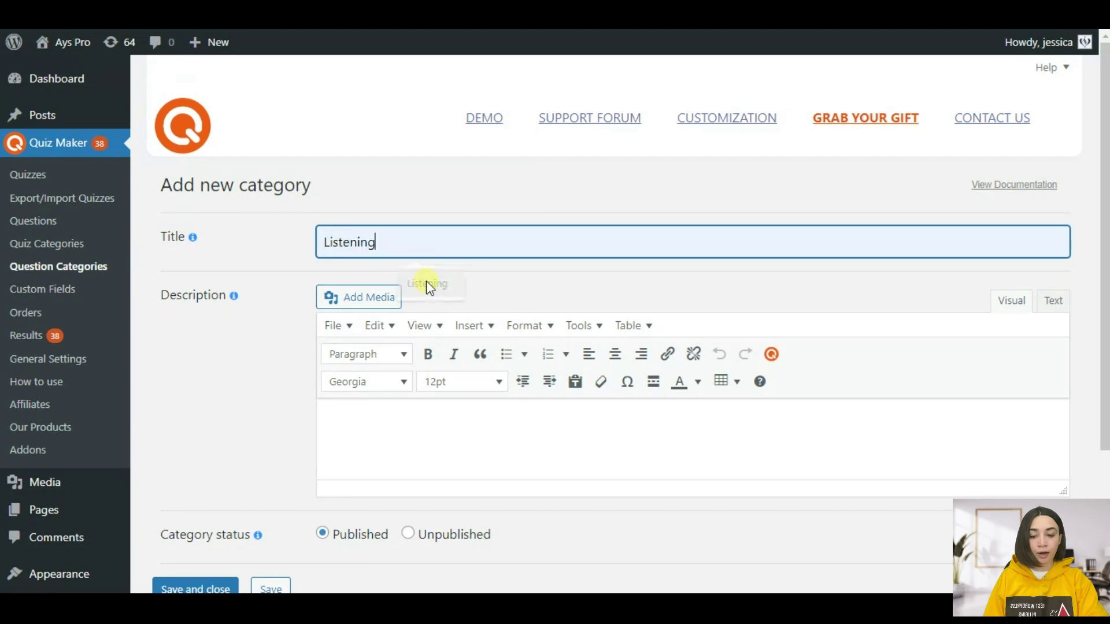
scroll(265, 255, down, 3)
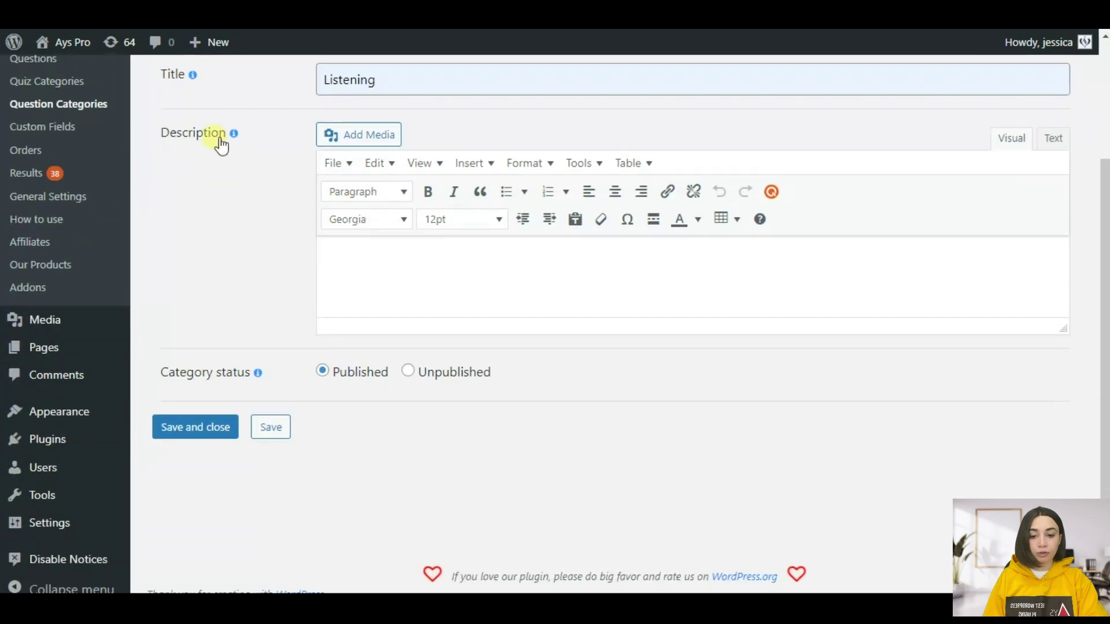
mouse_move(234, 134)
click(356, 269)
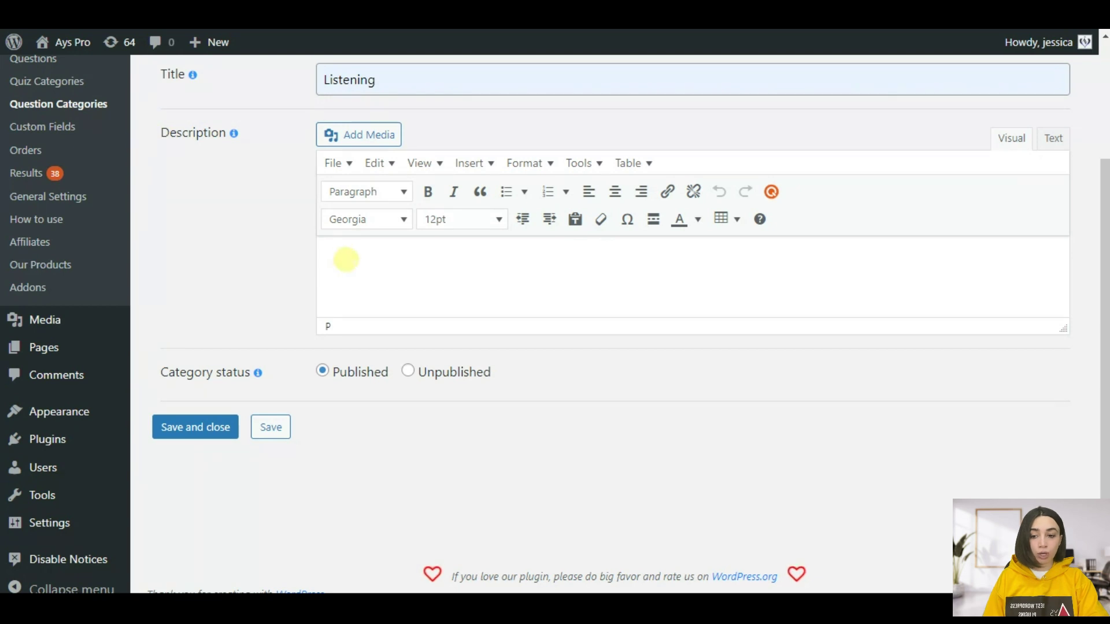
scroll(296, 166, up, 3)
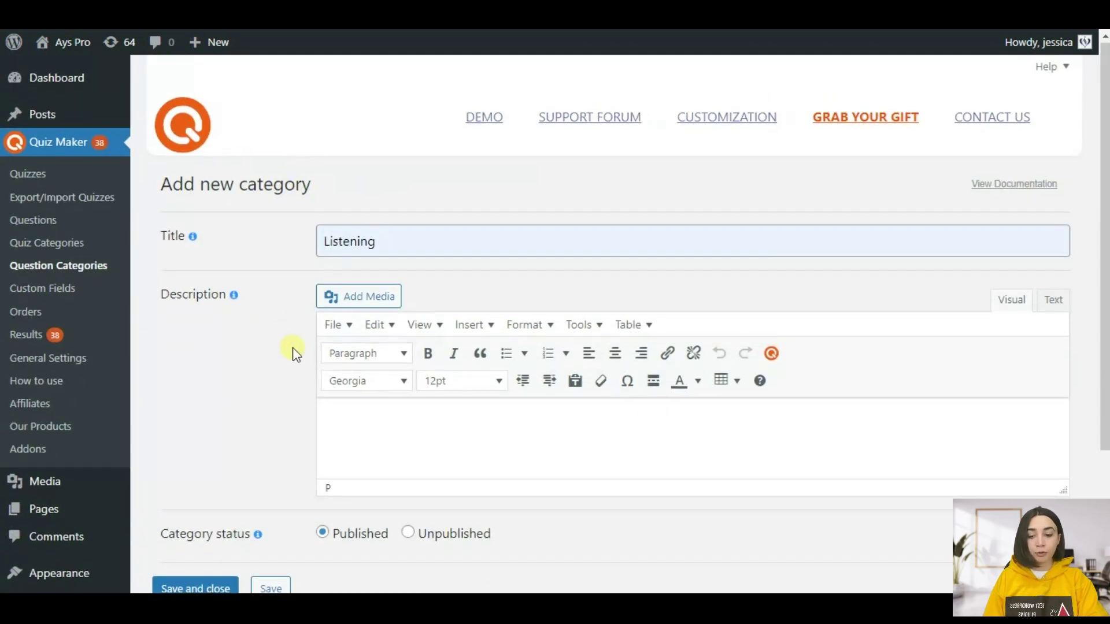
scroll(293, 350, down, 3)
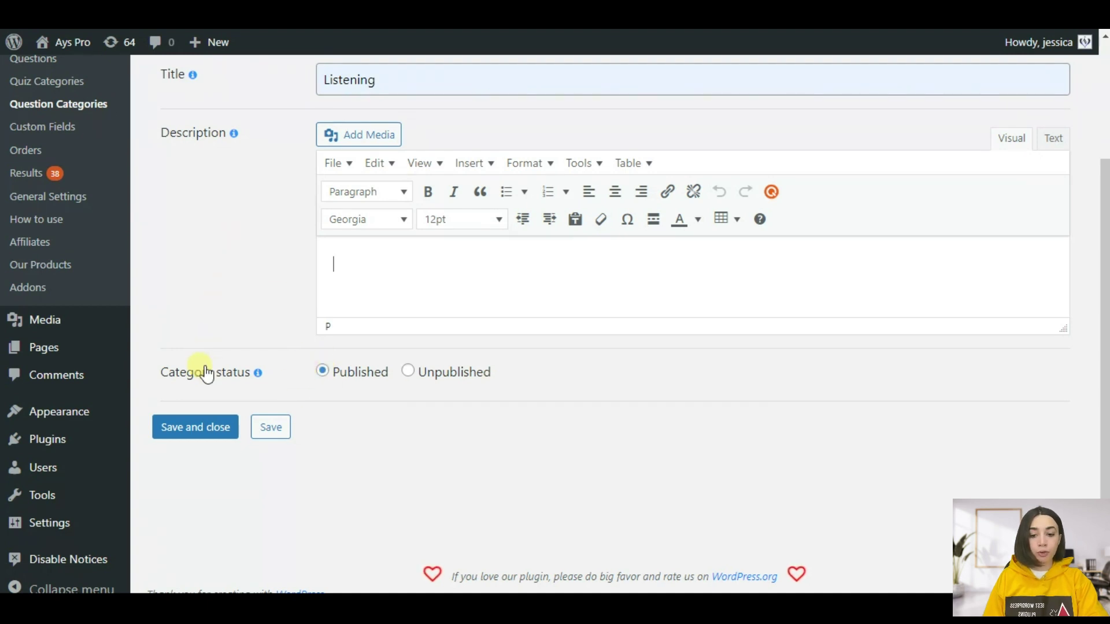
click(165, 431)
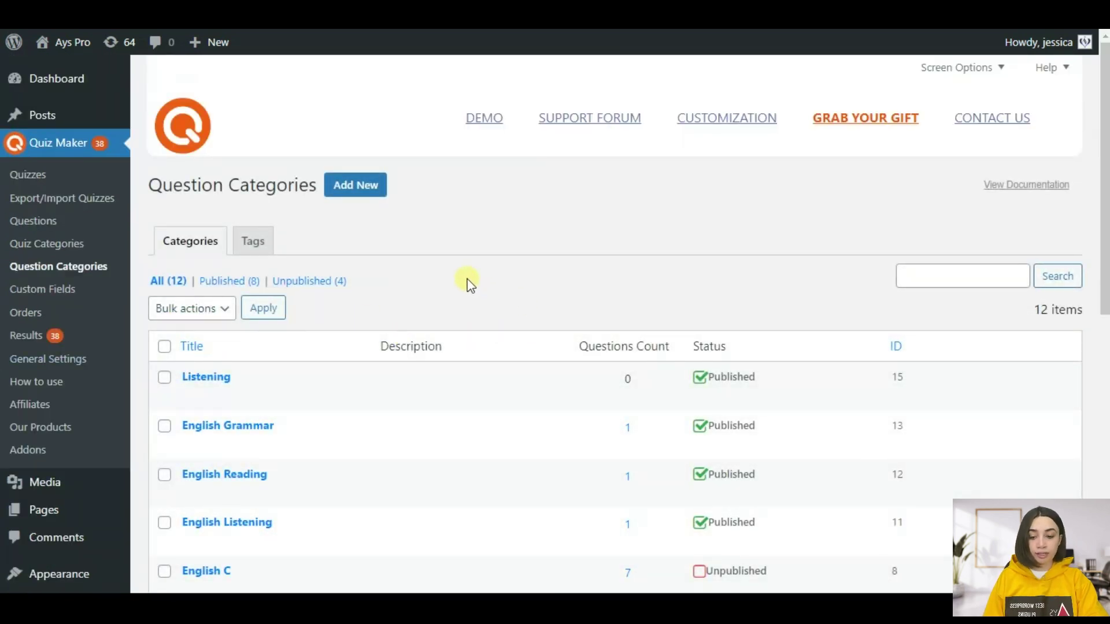
- Open the Quiz Maker Questions list of all 75 questions
scroll(470, 283, down, 3)
scroll(370, 268, up, 1)
scroll(377, 268, down, 1)
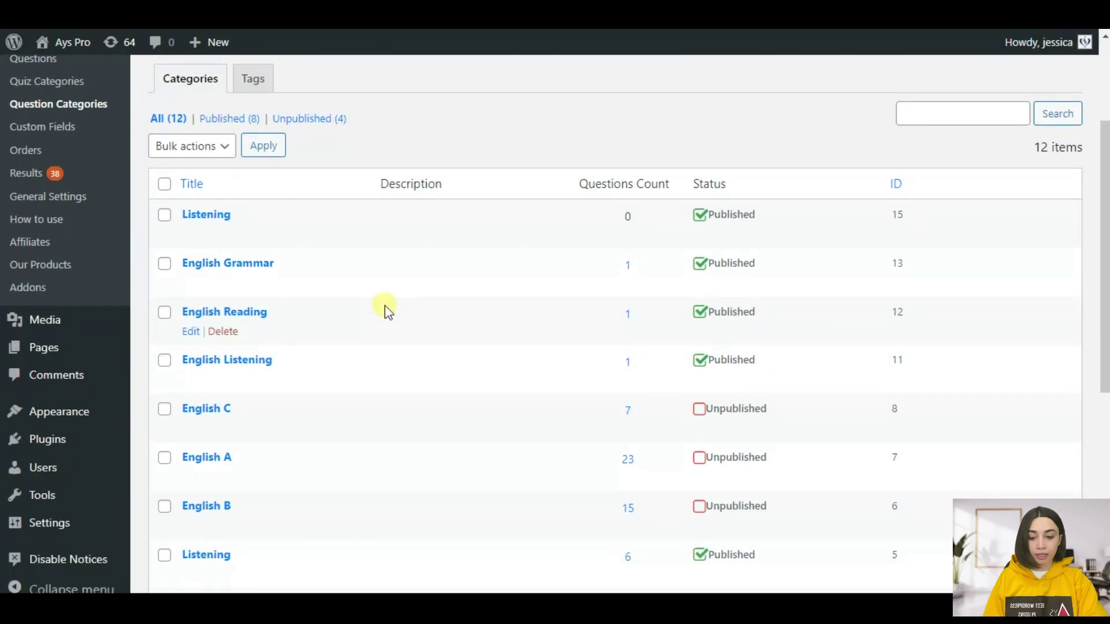
scroll(386, 311, down, 3)
scroll(305, 471, up, 2)
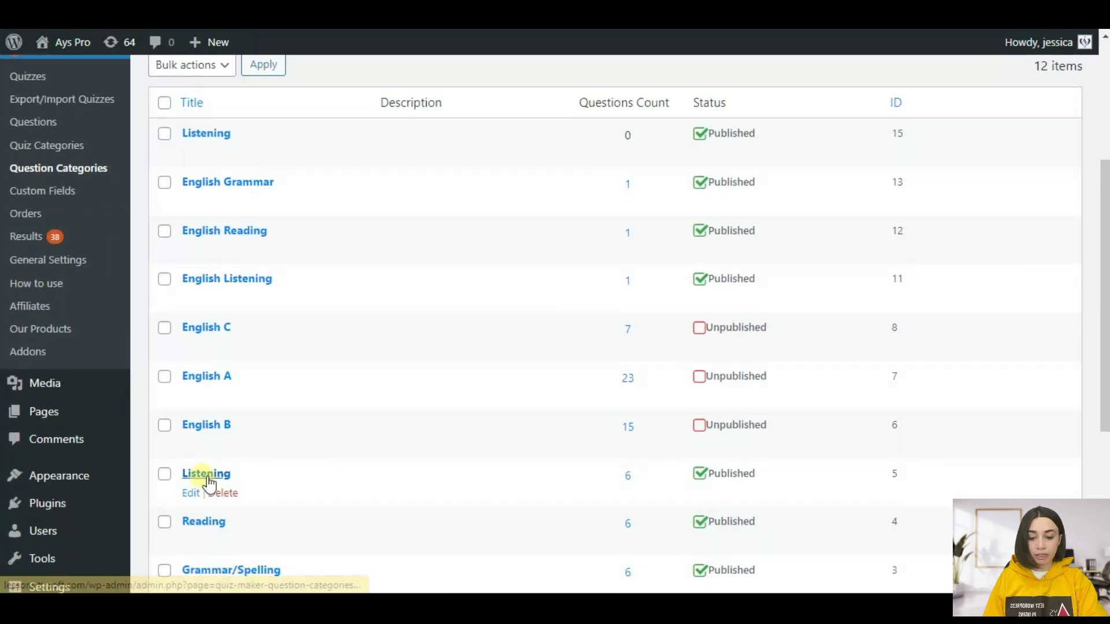
scroll(214, 527, down, 4)
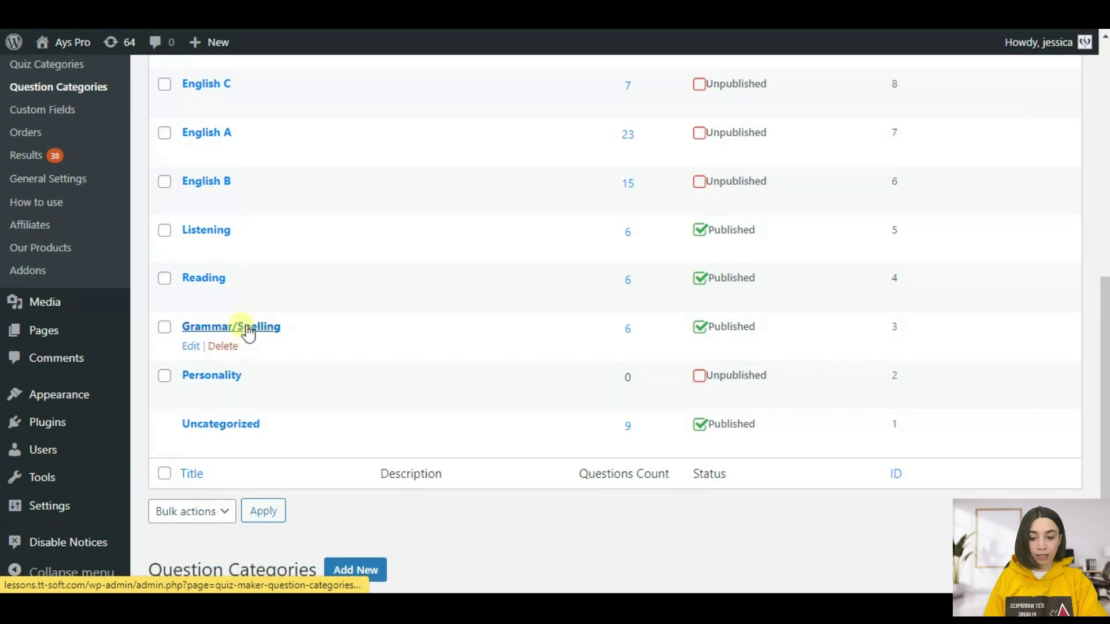
scroll(243, 329, up, 7)
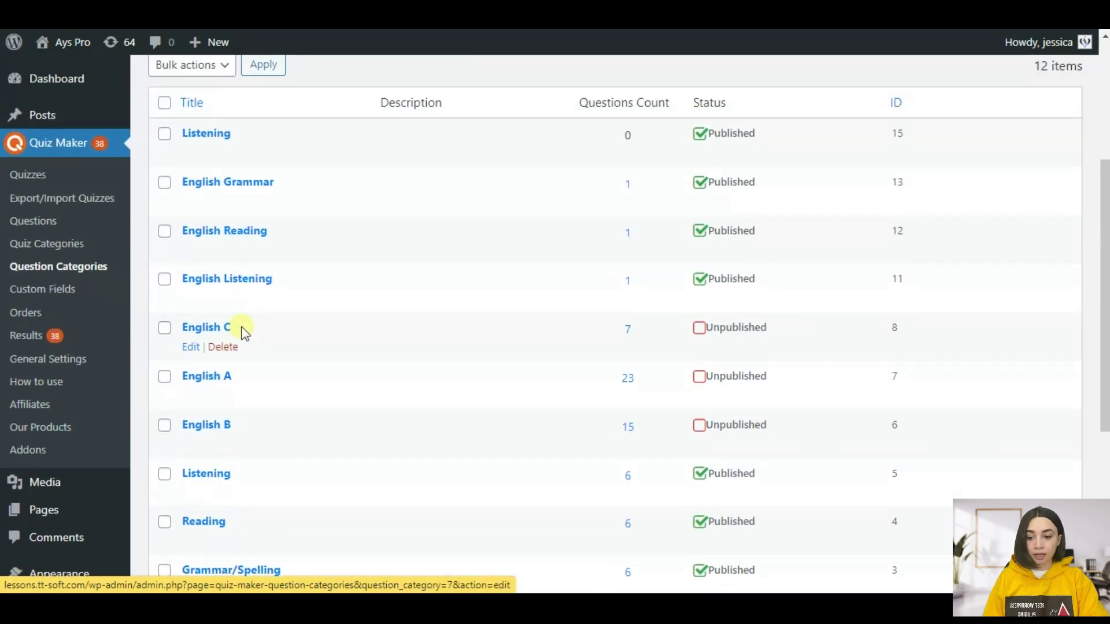
scroll(214, 360, up, 2)
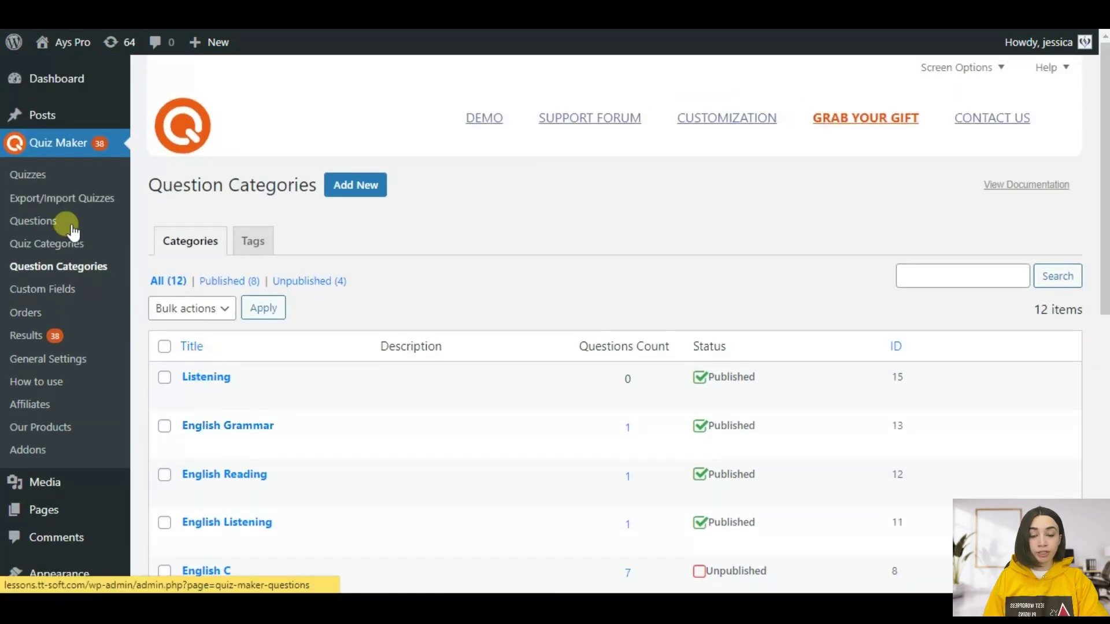
click(49, 227)
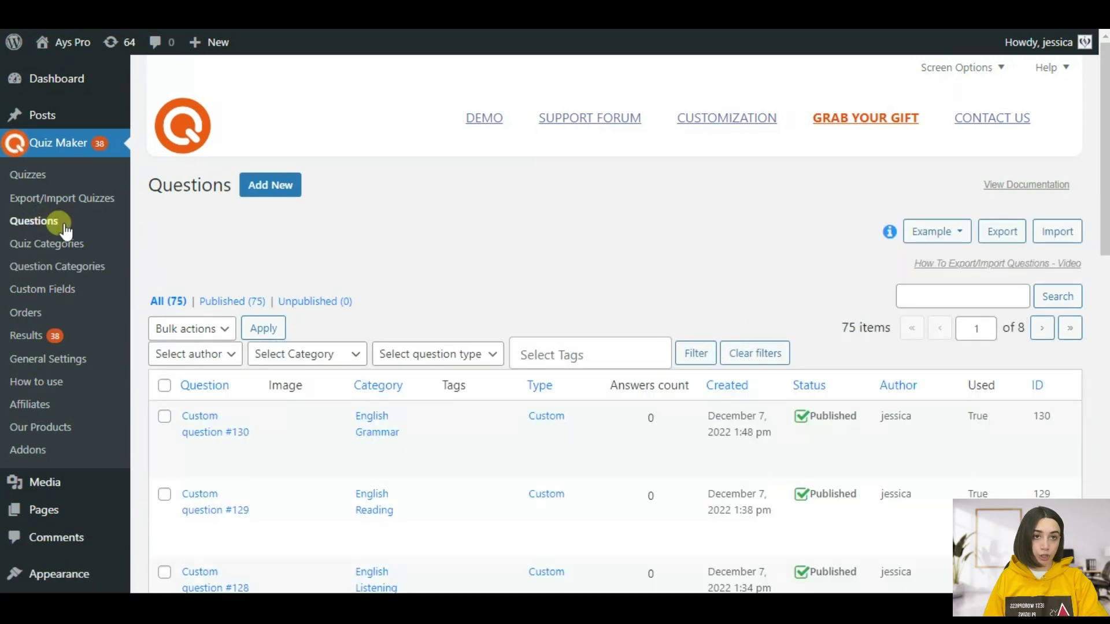
- Start creating a new question from the Questions list
scroll(581, 226, down, 3)
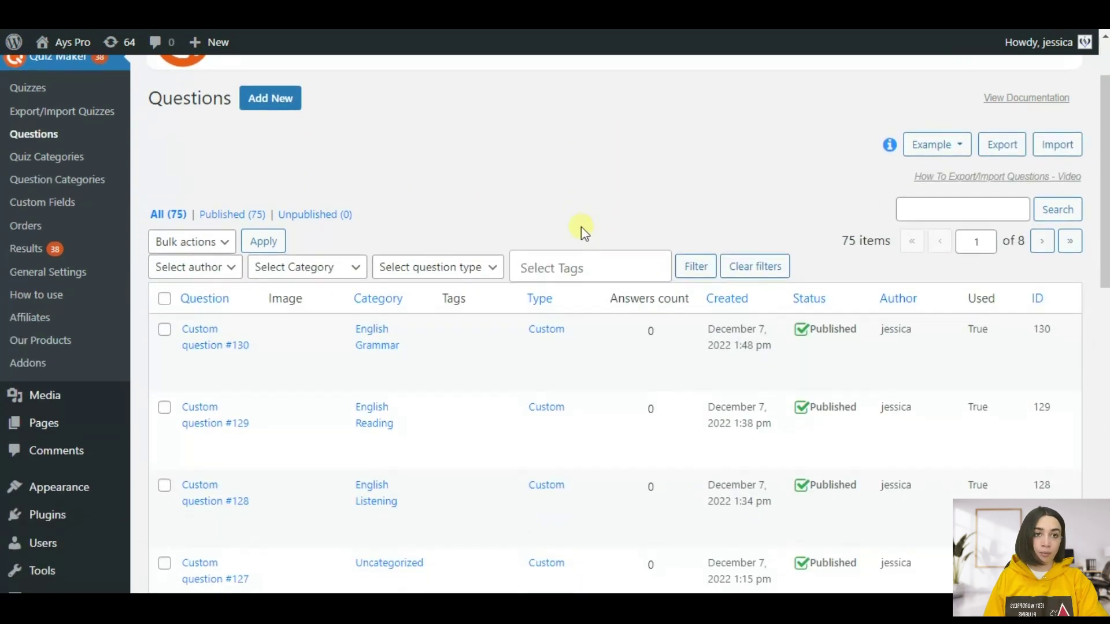
scroll(557, 223, up, 3)
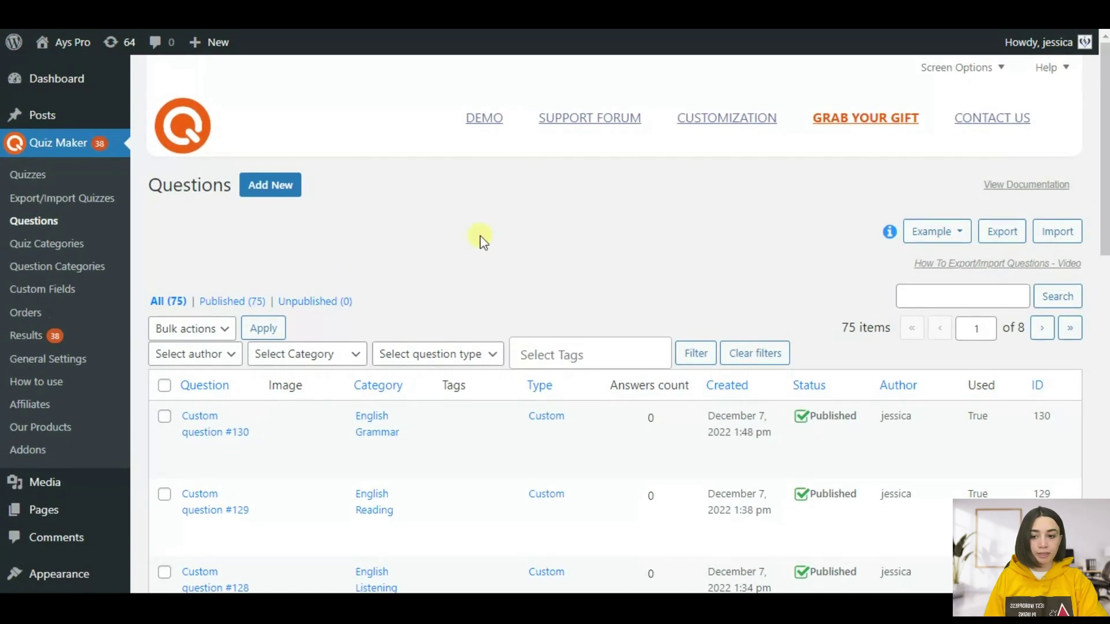
click(273, 195)
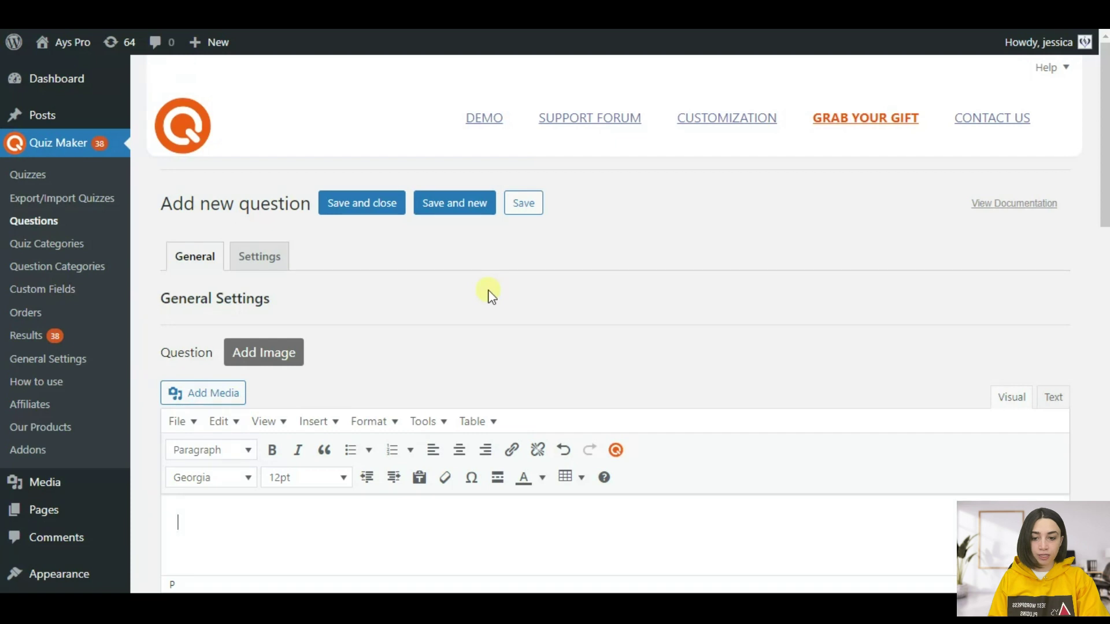
- Enter 'What .... you doing?' as the text of a Radio-type question
scroll(488, 295, down, 2)
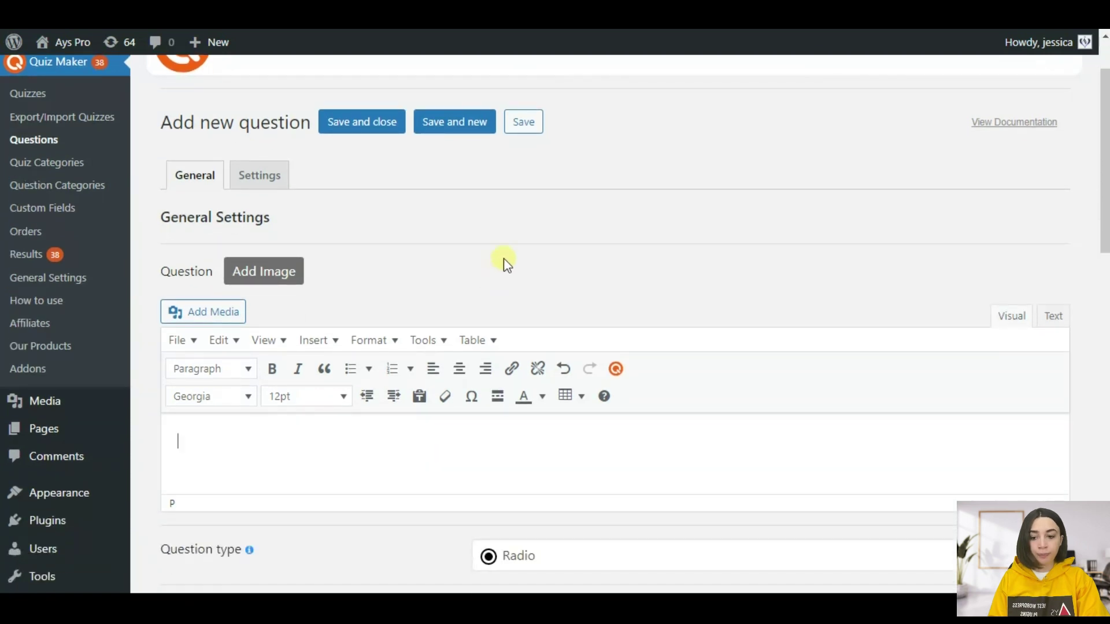
scroll(260, 347, down, 4)
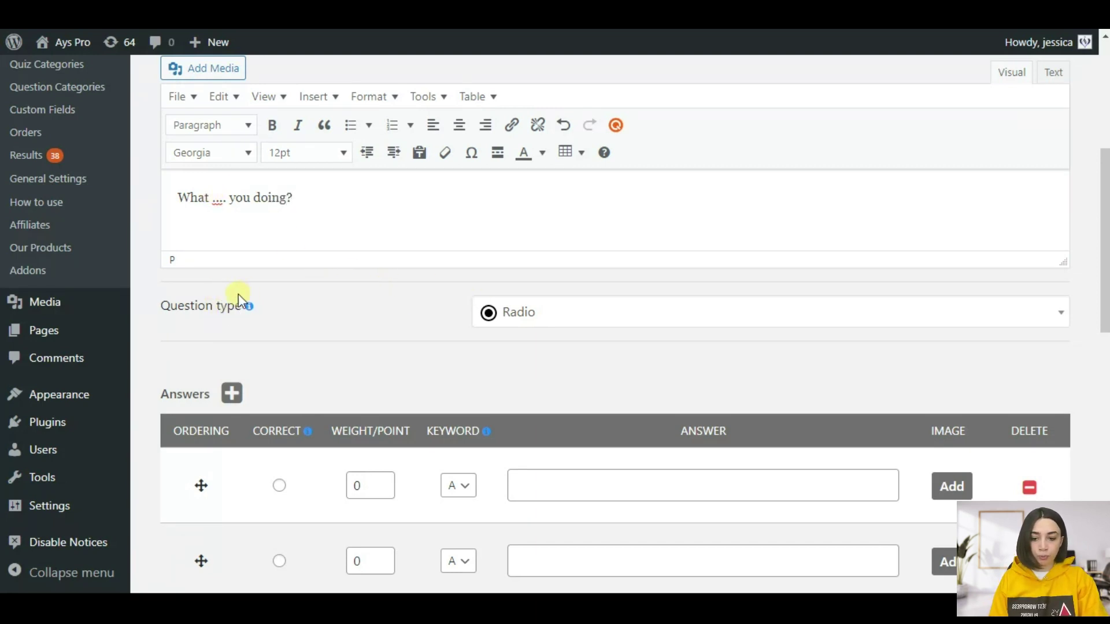
scroll(327, 300, down, 1)
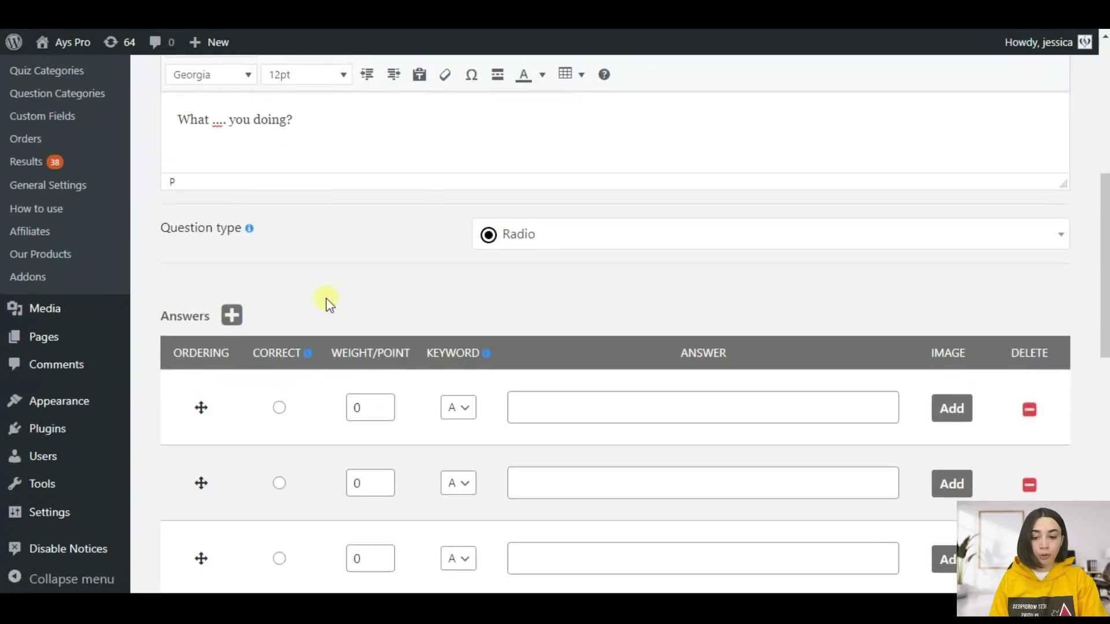
- Add a fourth answer row and fill the options 'are', 'is', 'was' and 'am'
click(612, 409)
scroll(567, 416, down, 1)
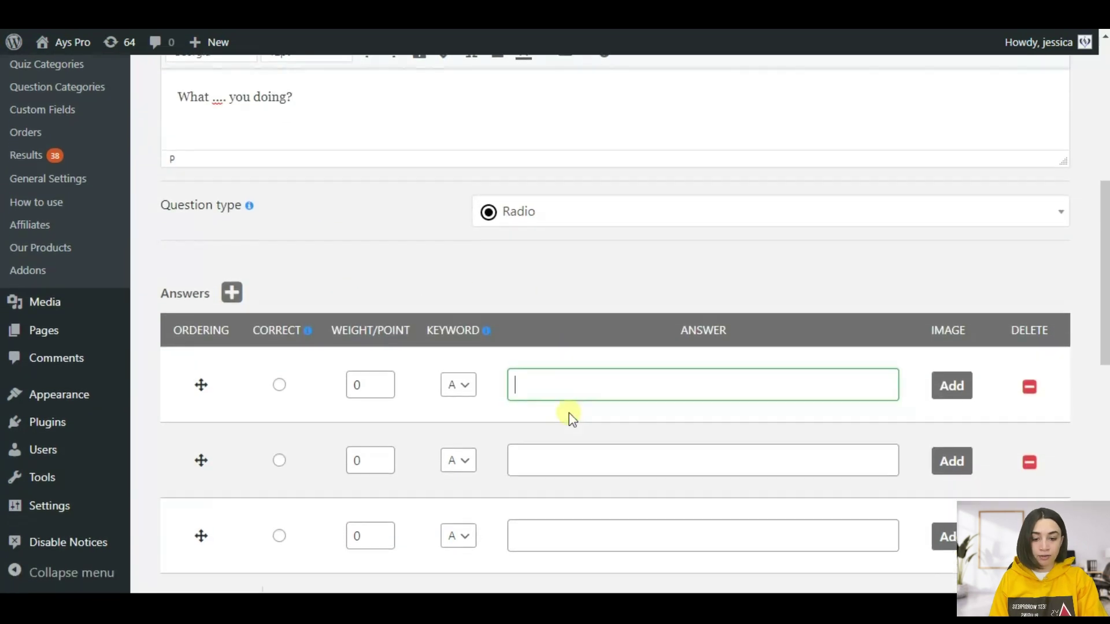
scroll(549, 341, up, 3)
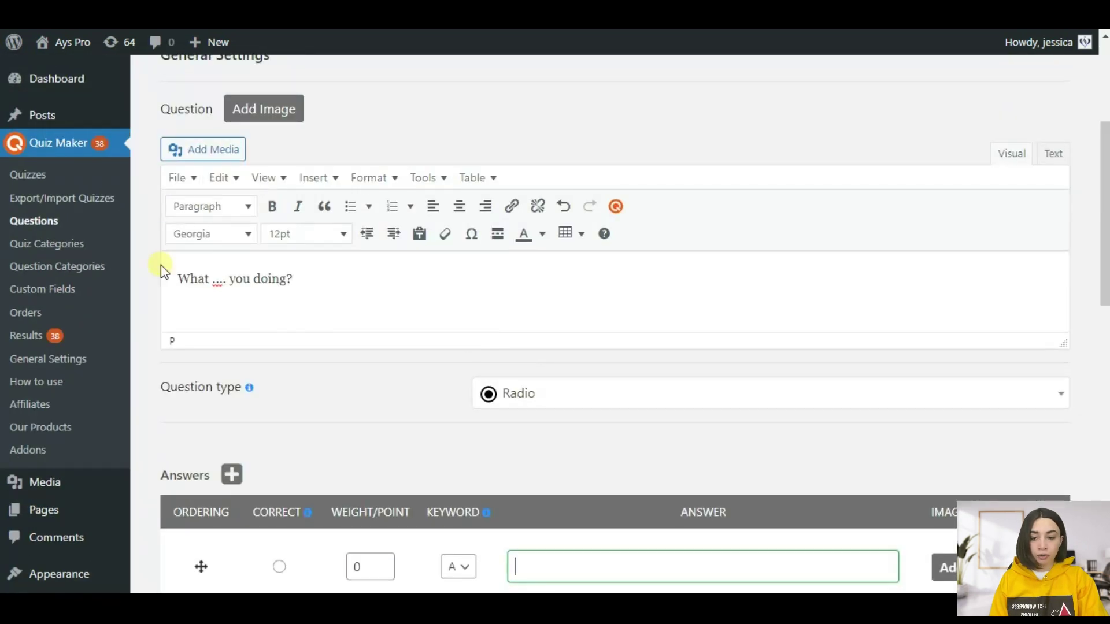
scroll(416, 352, down, 3)
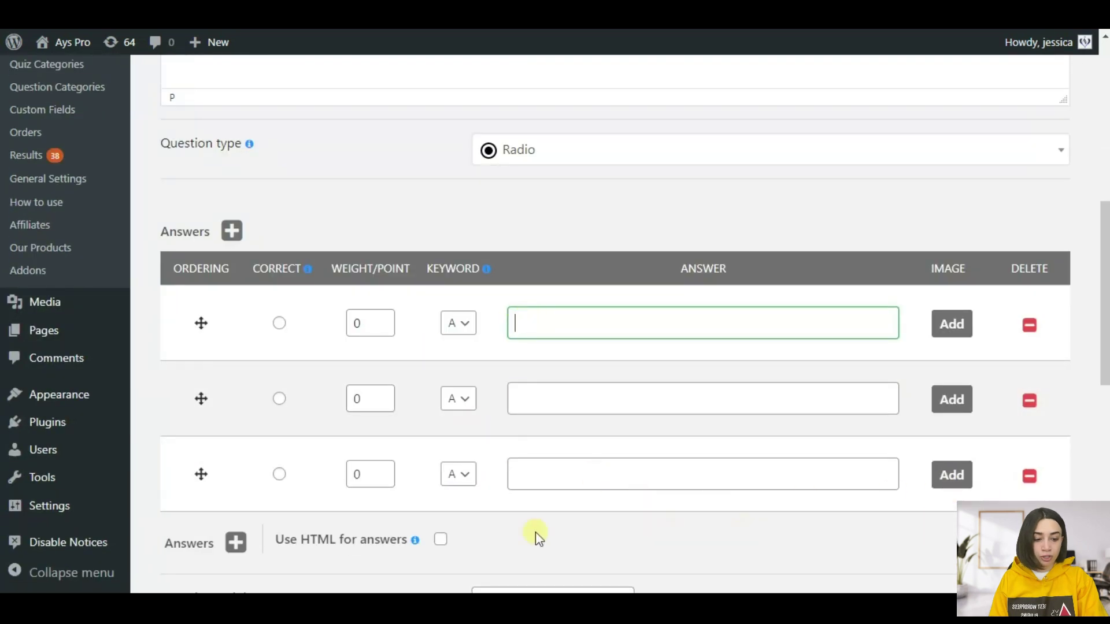
click(238, 540)
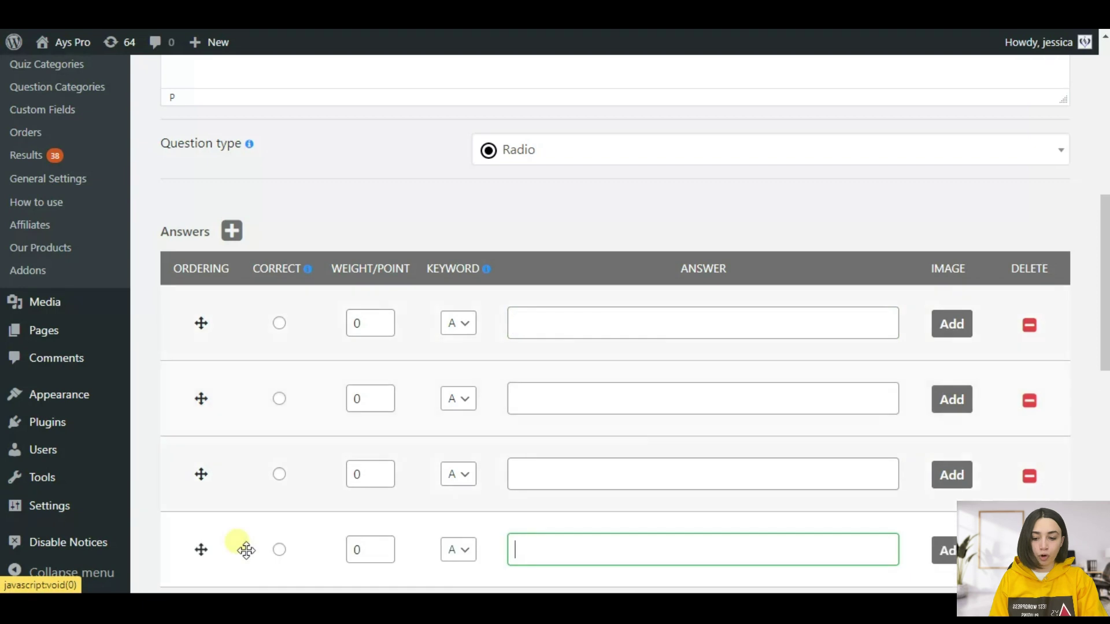
scroll(648, 383, down, 1)
scroll(648, 382, down, 1)
click(555, 234)
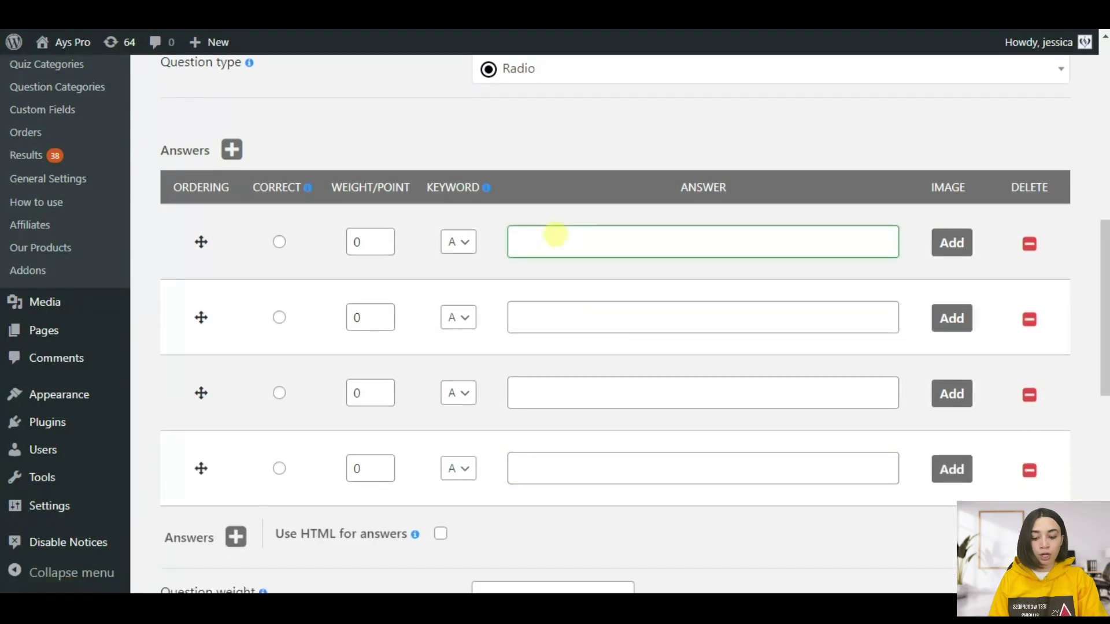
click(586, 328)
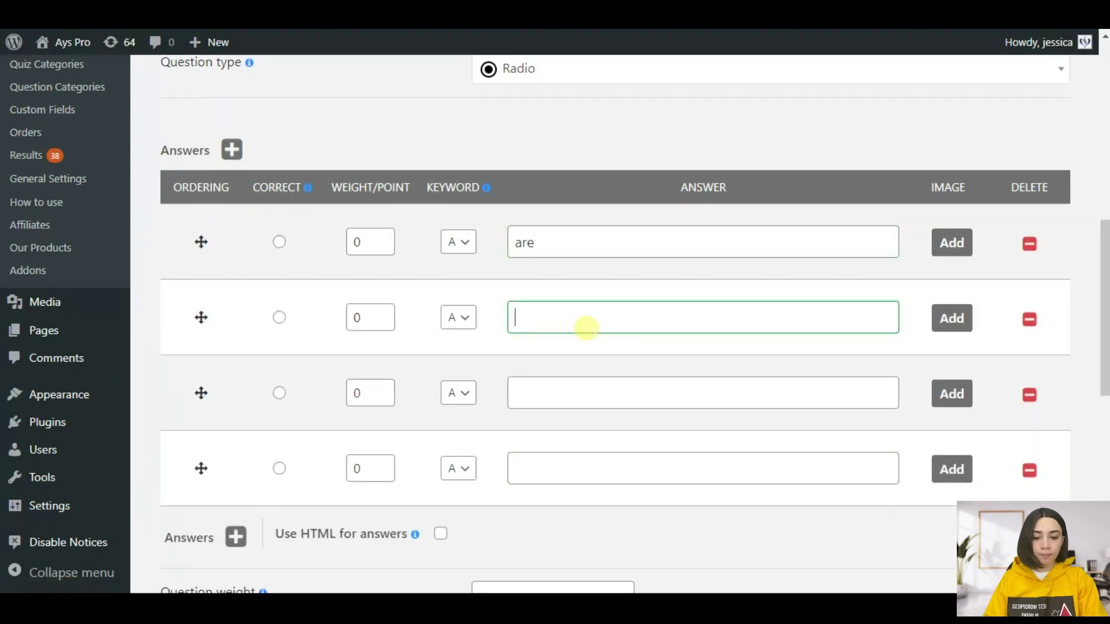
click(591, 390)
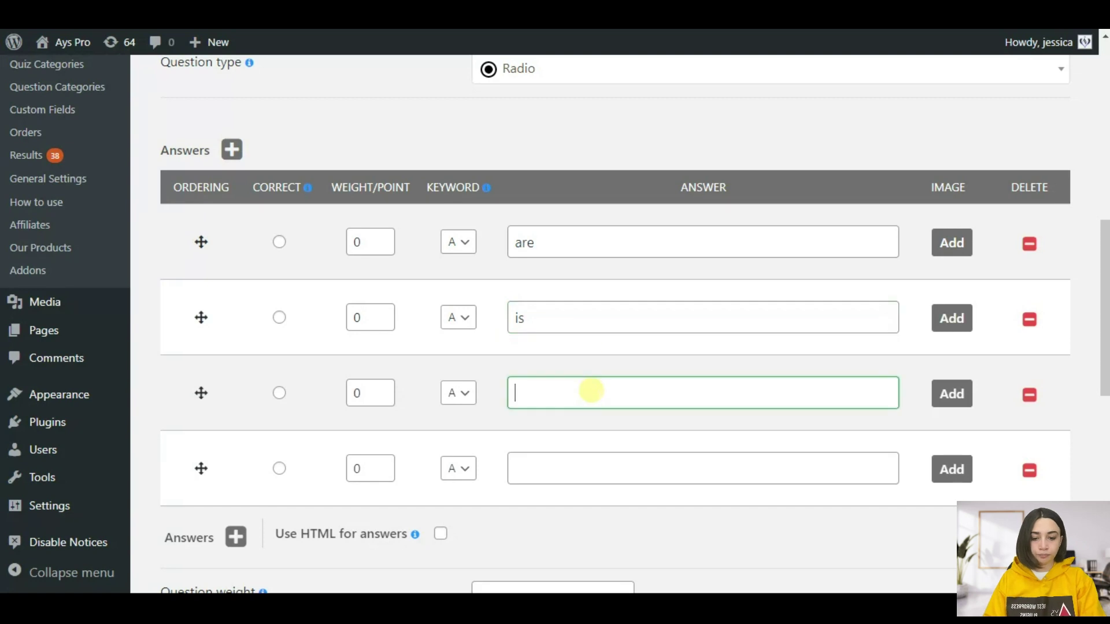
click(597, 462)
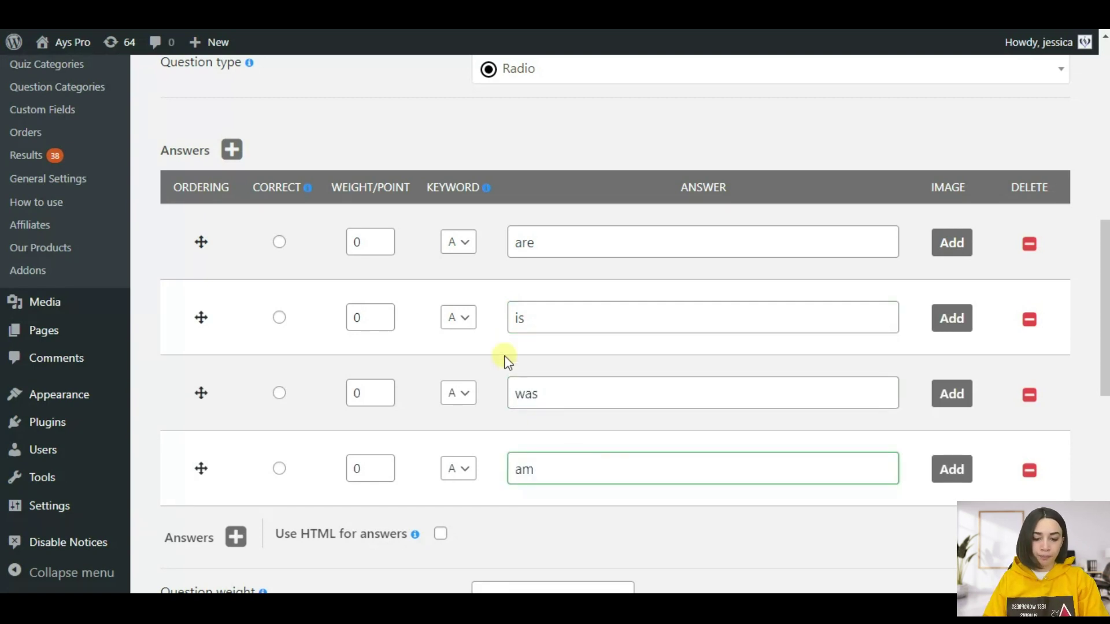
scroll(421, 339, up, 3)
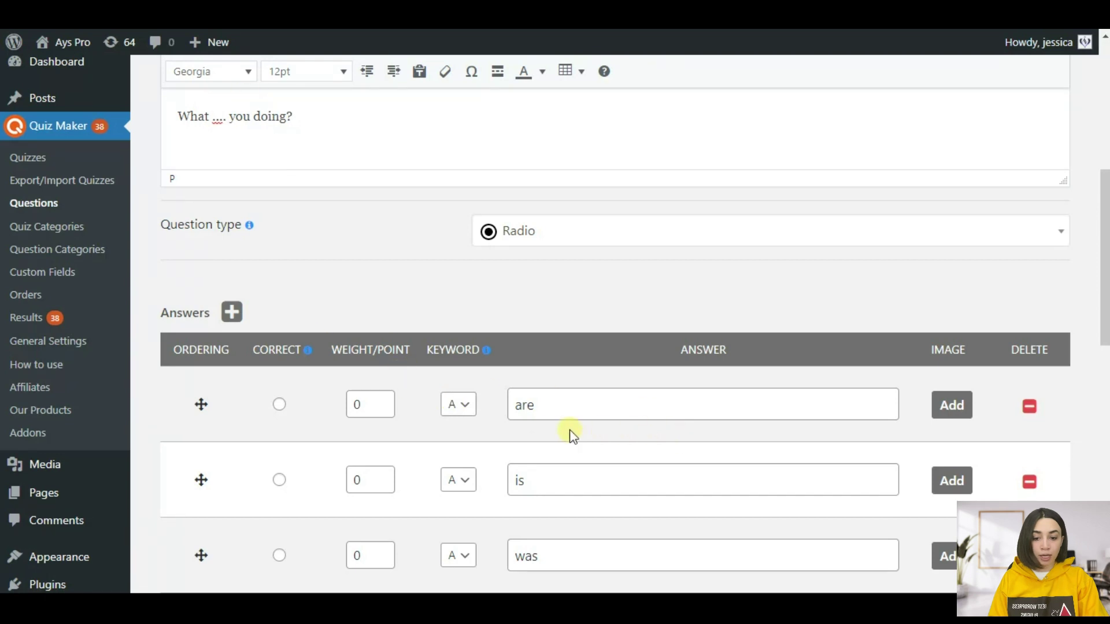
- Mark 'are' as the correct answer and set the category to Grammar/Spelling
click(280, 405)
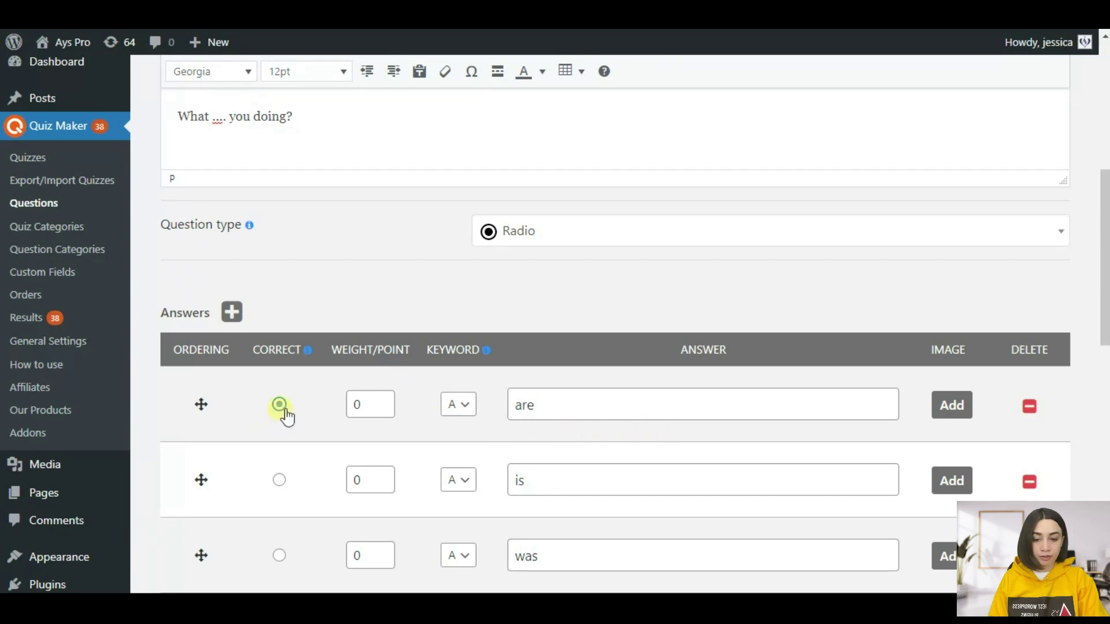
scroll(603, 293, down, 6)
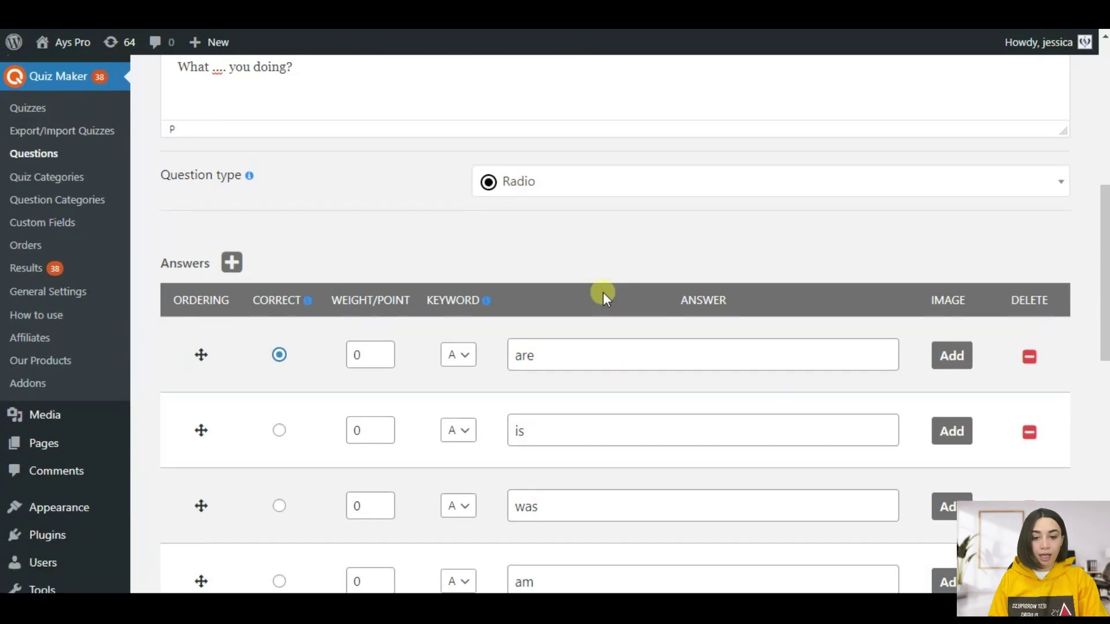
scroll(626, 318, down, 3)
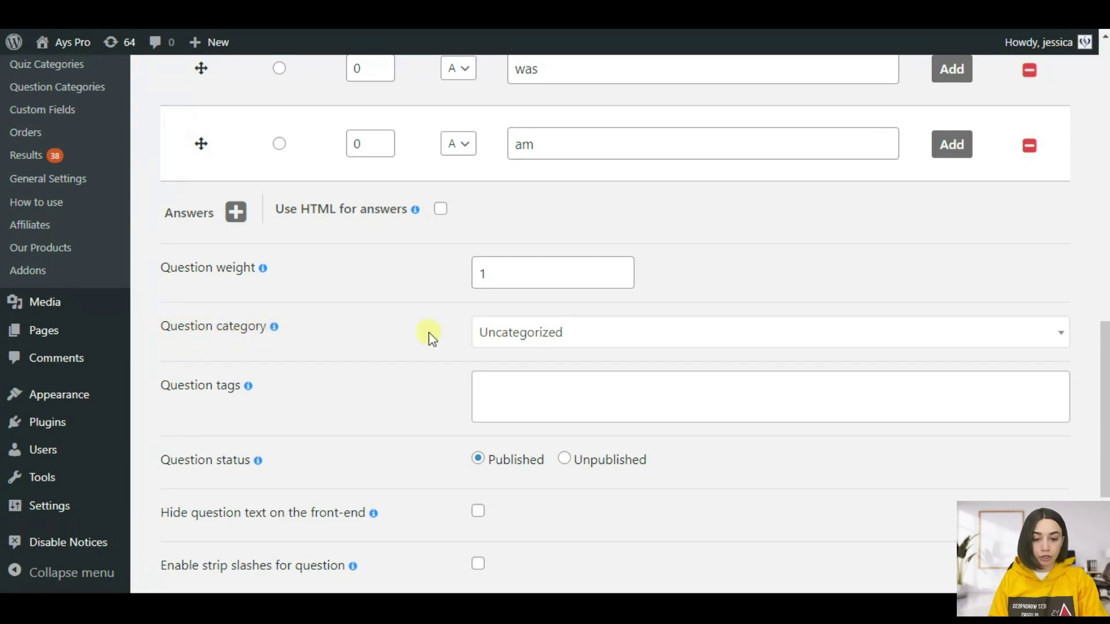
click(524, 334)
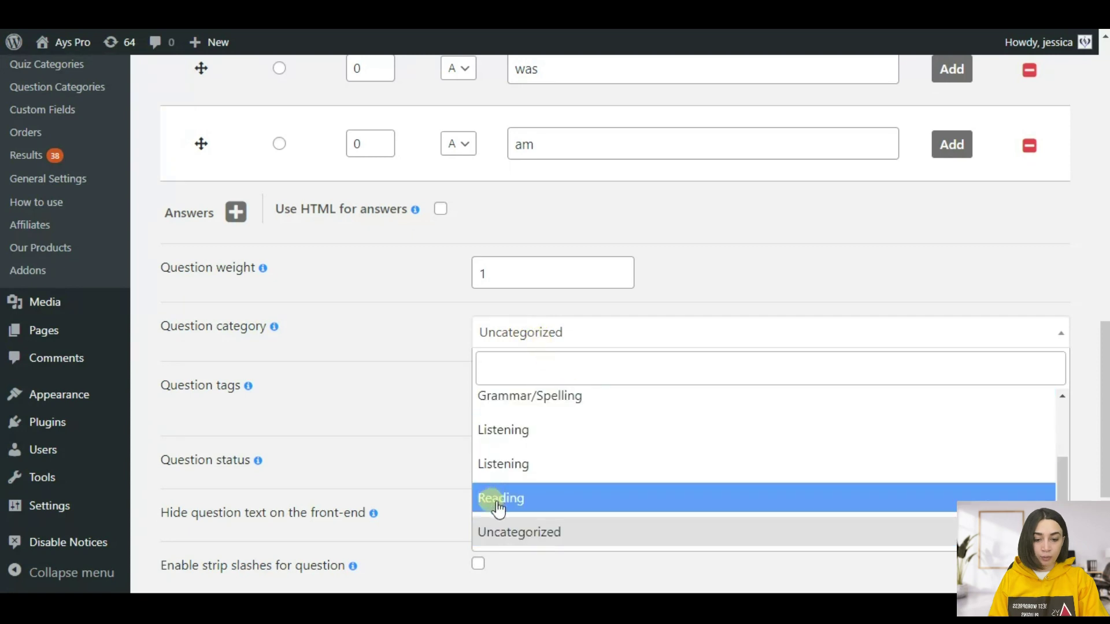
click(520, 396)
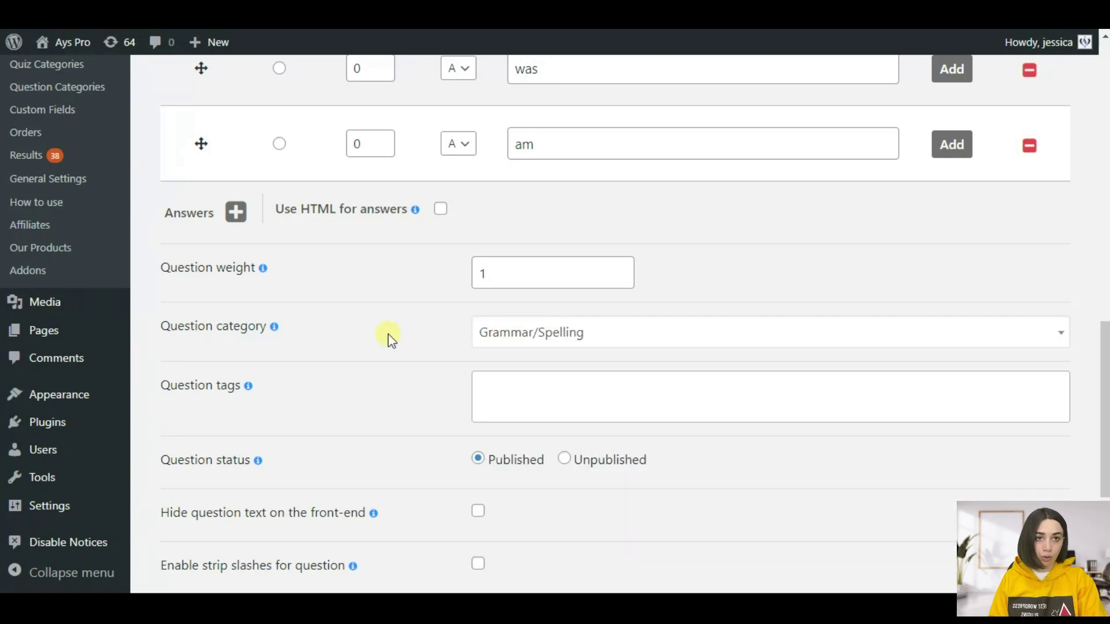
- Save and close the question, returning to the Questions list
scroll(388, 335, up, 1)
scroll(391, 347, down, 3)
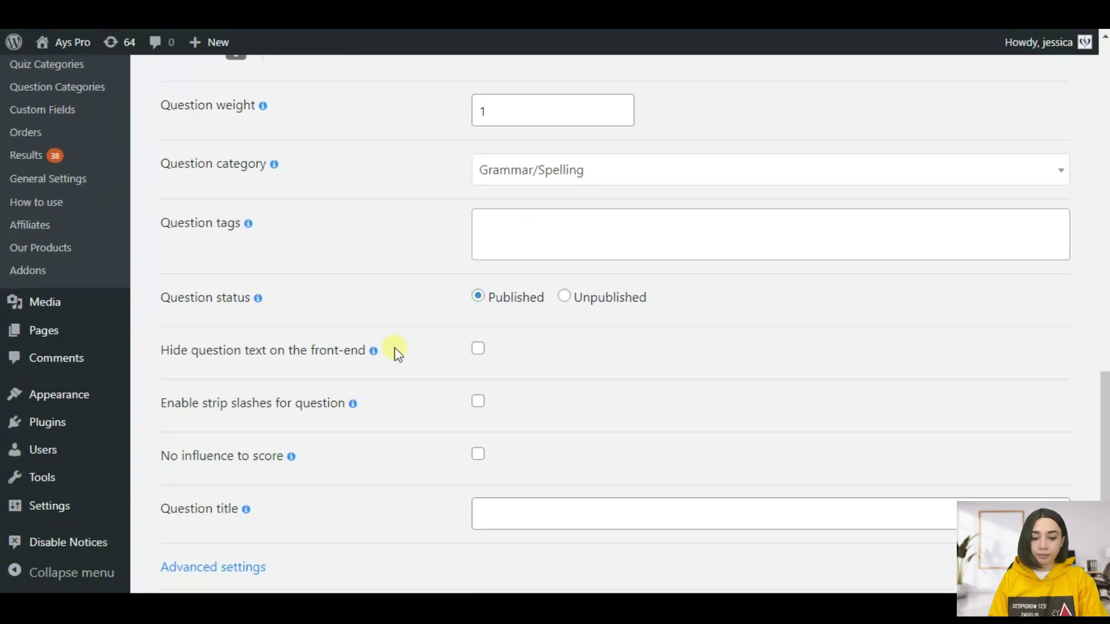
scroll(399, 351, up, 1)
scroll(409, 364, down, 3)
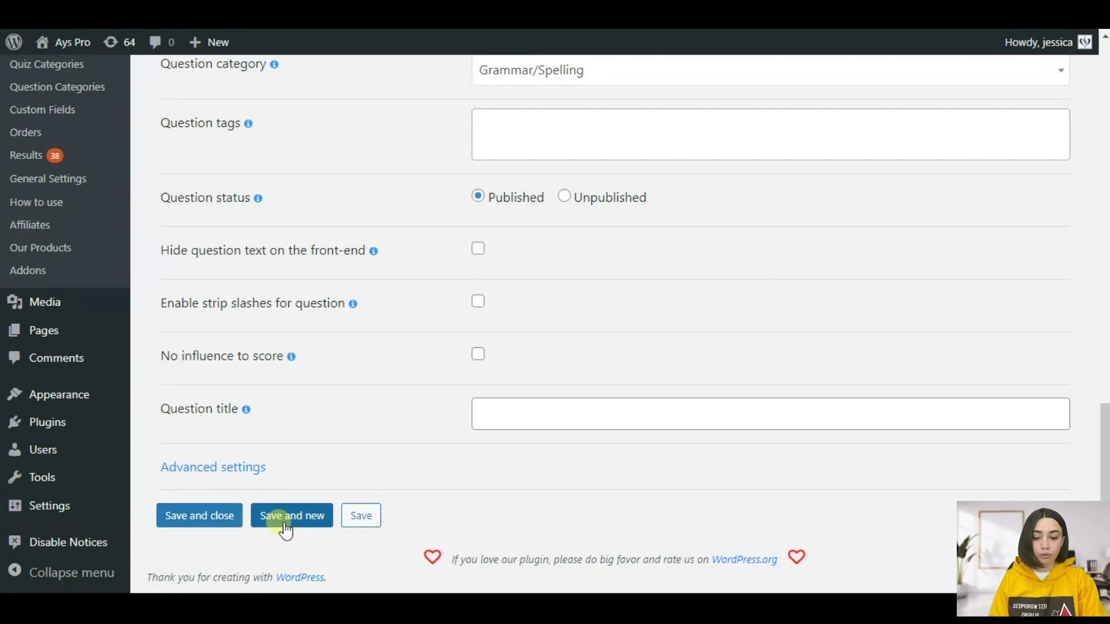
click(214, 528)
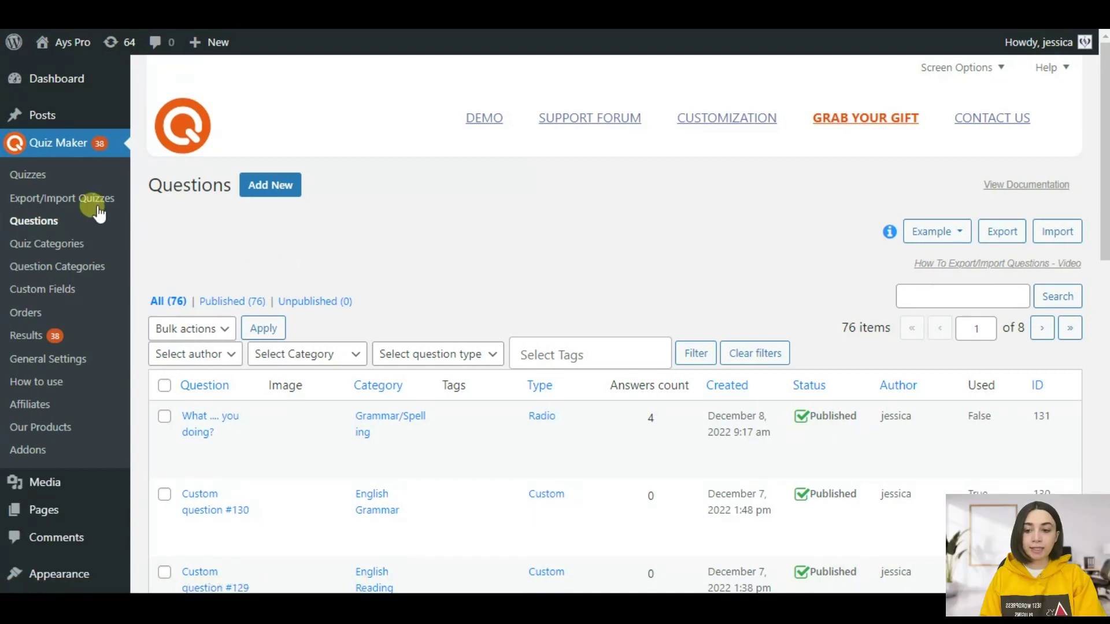
- Go to the Quizzes list and open 'English level test' for editing
click(45, 171)
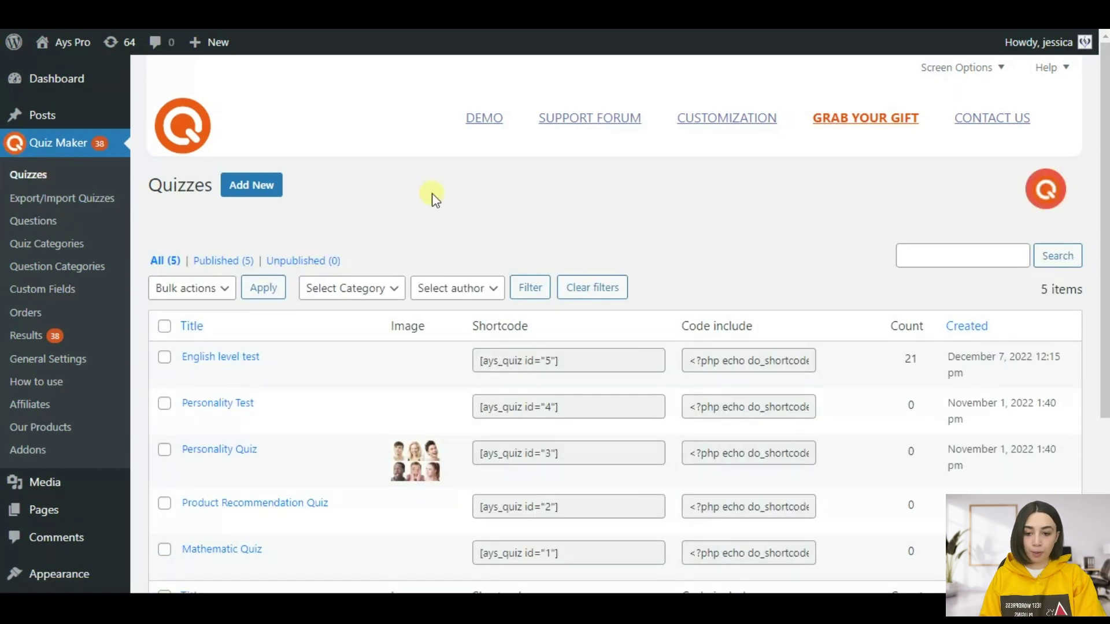
scroll(454, 202, down, 2)
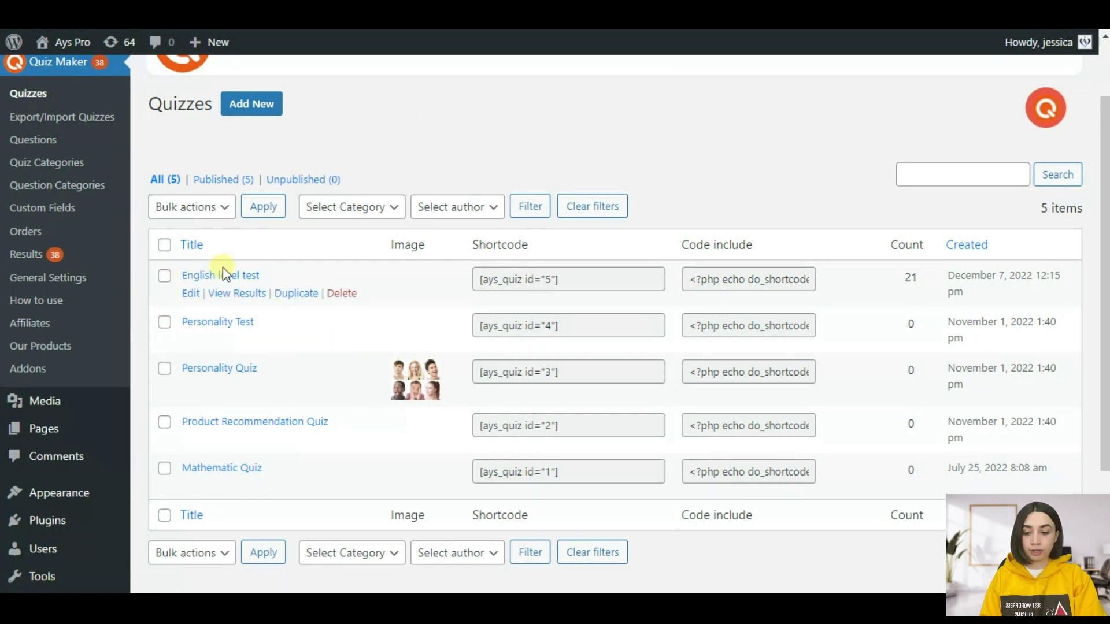
click(242, 276)
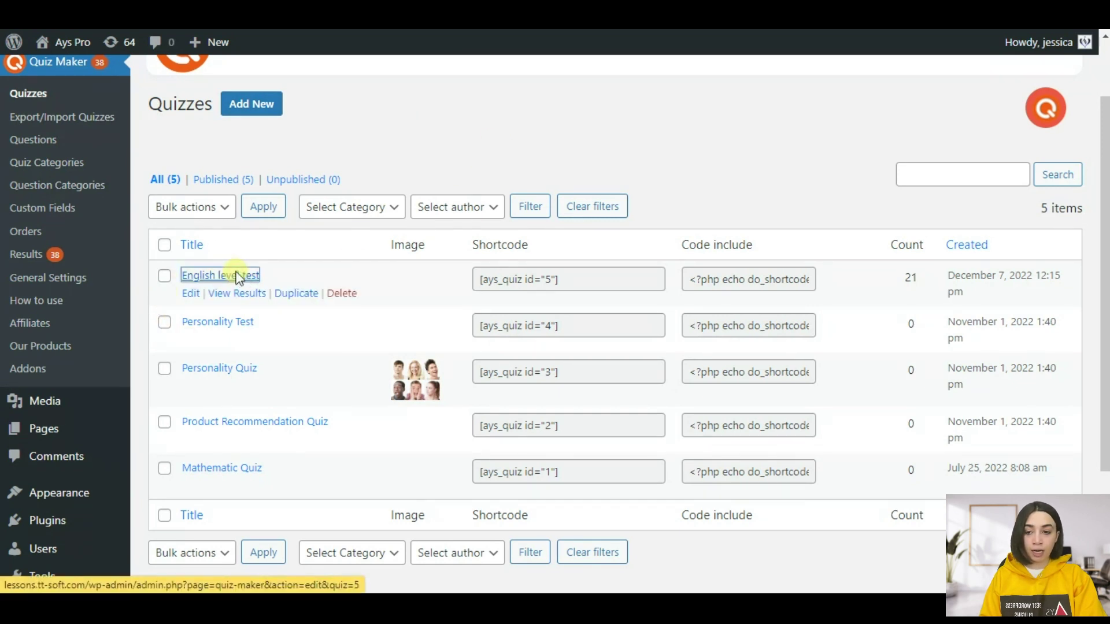
- Replace the misspelled 'Grammer' with the spell-check suggestion 'Grammar' in the quiz description
scroll(594, 240, down, 4)
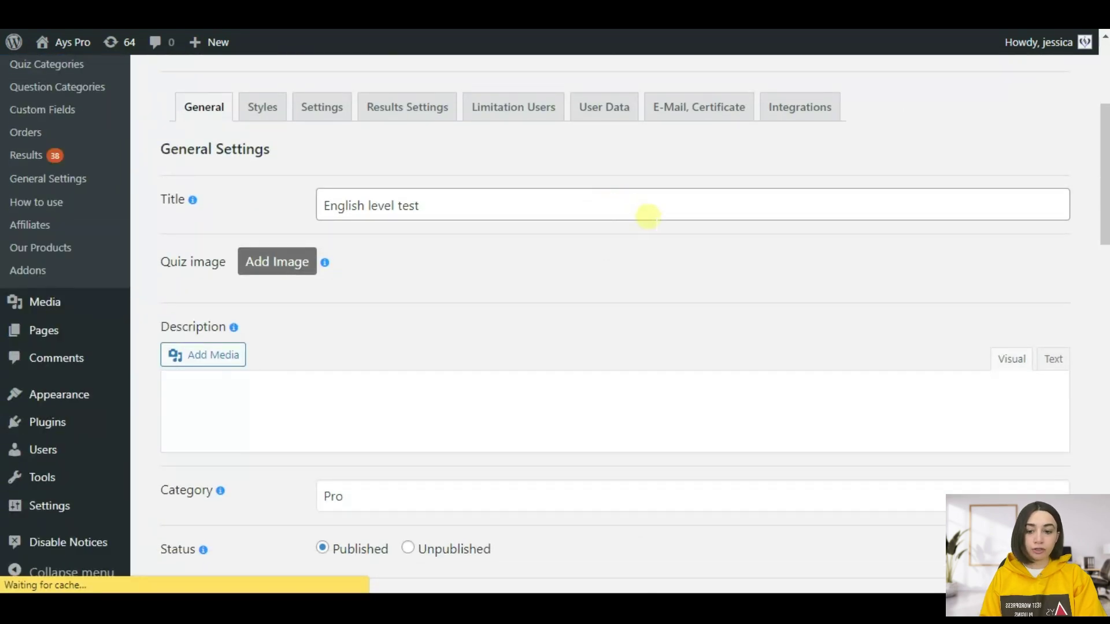
scroll(626, 240, down, 1)
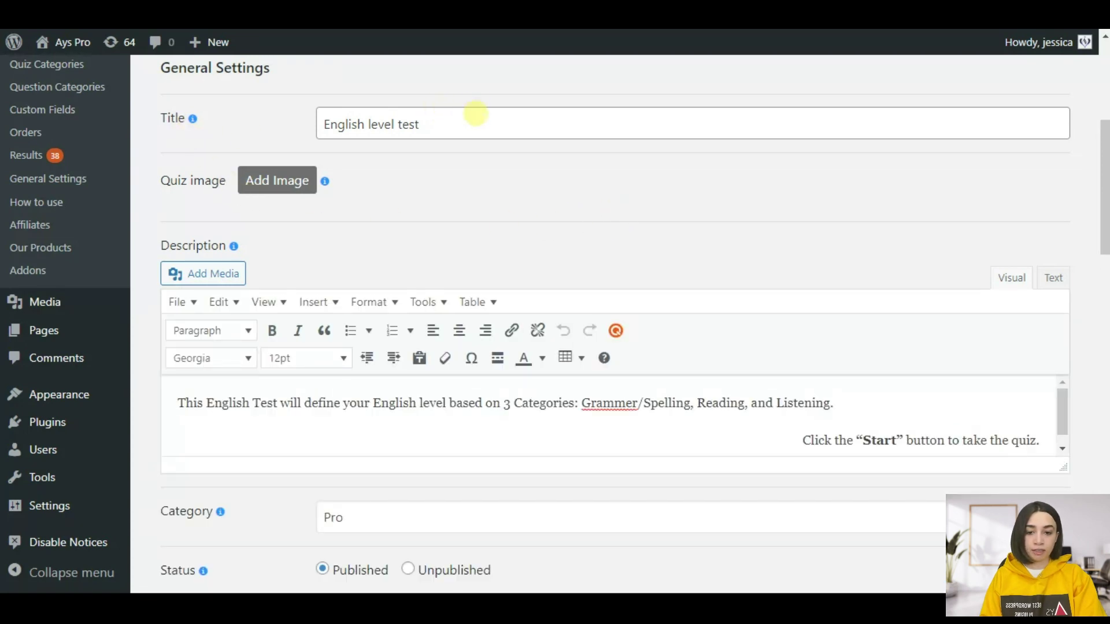
click(475, 114)
click(531, 176)
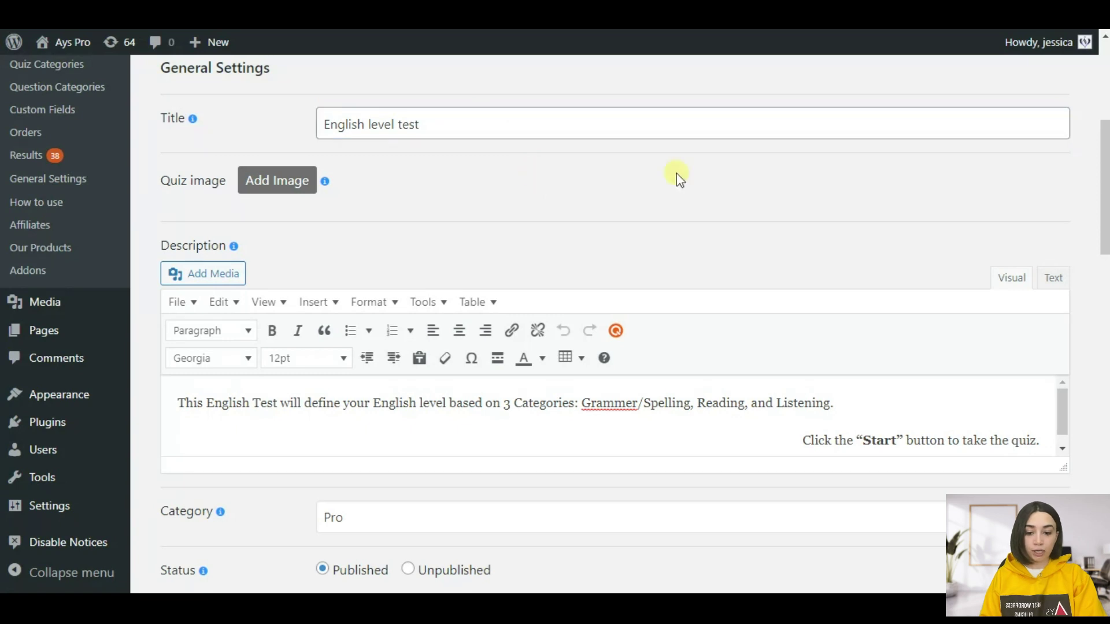
scroll(678, 176, down, 2)
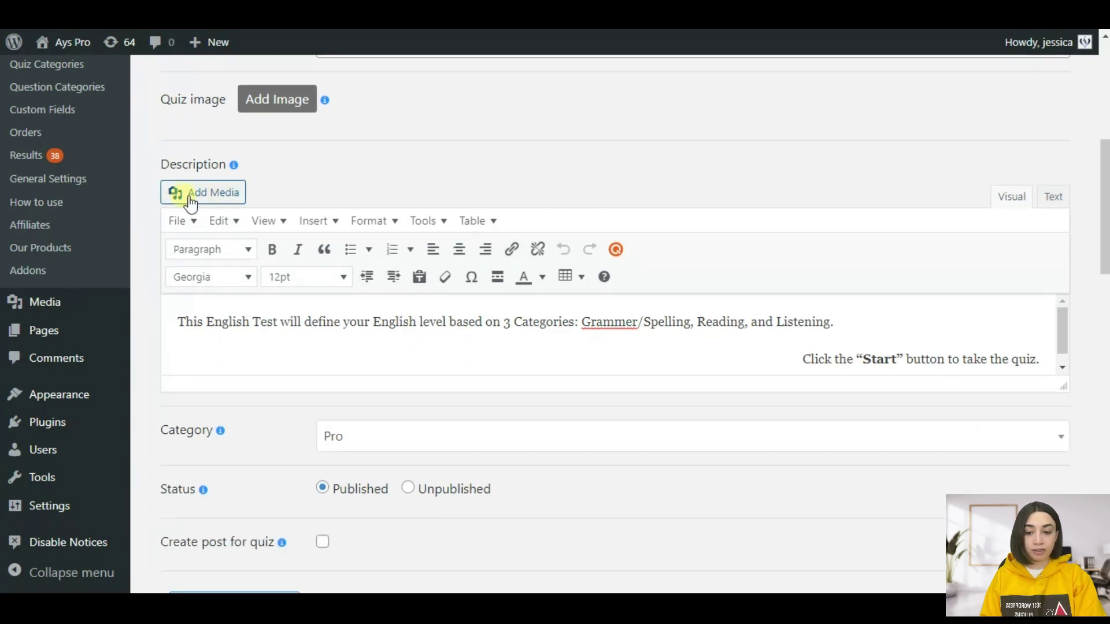
click(229, 322)
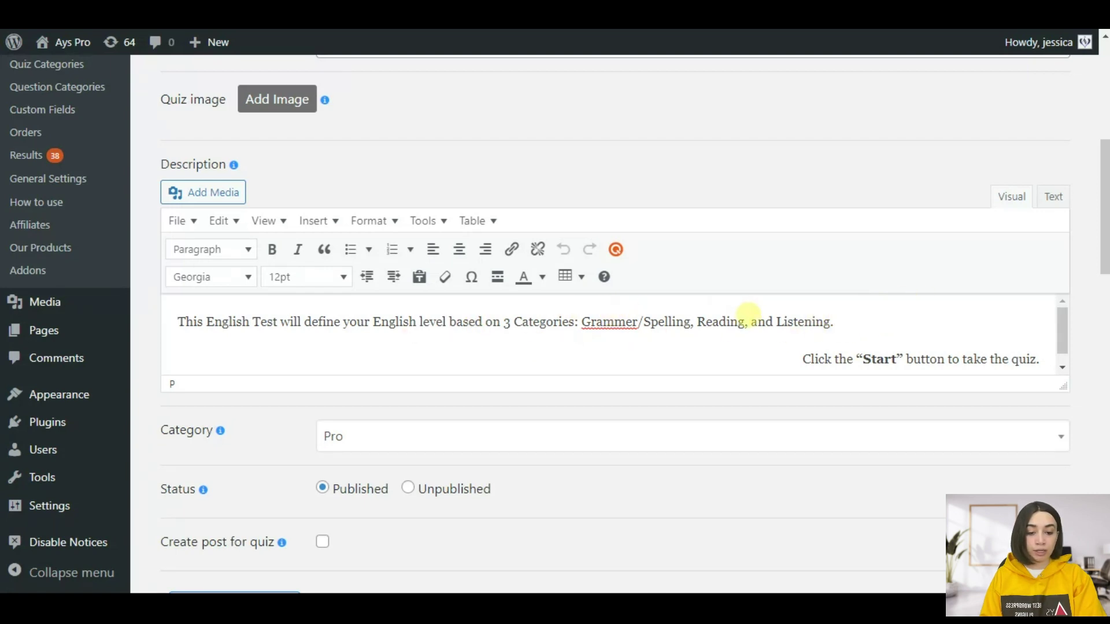
right_click(611, 327)
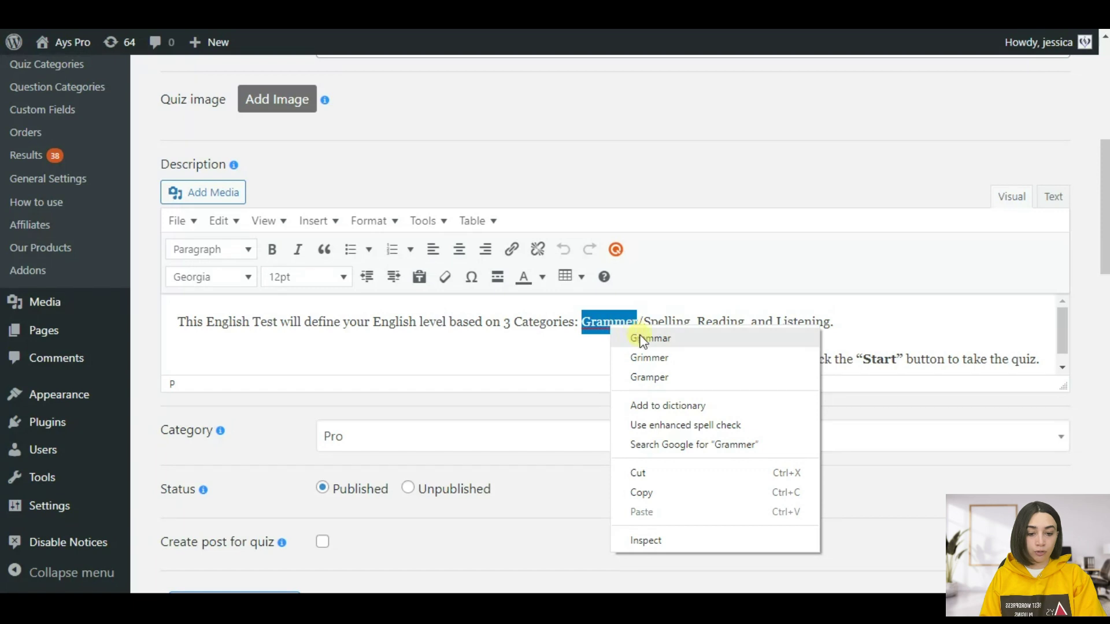
click(659, 341)
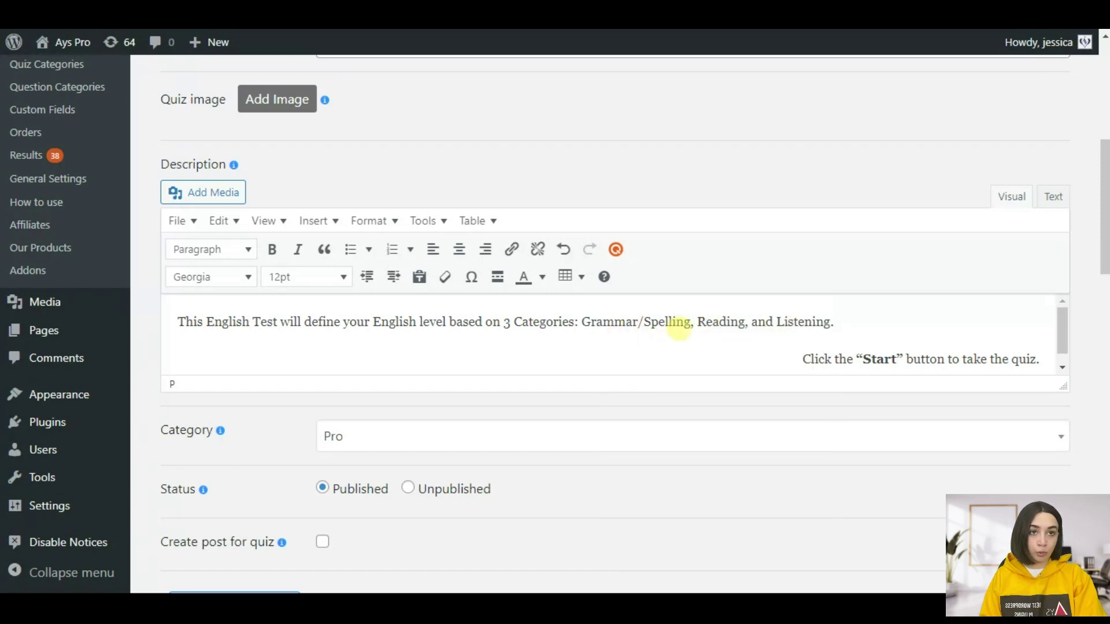
- Scroll down to review the 21 questions attached to the English level test
scroll(446, 347, up, 1)
scroll(643, 383, down, 2)
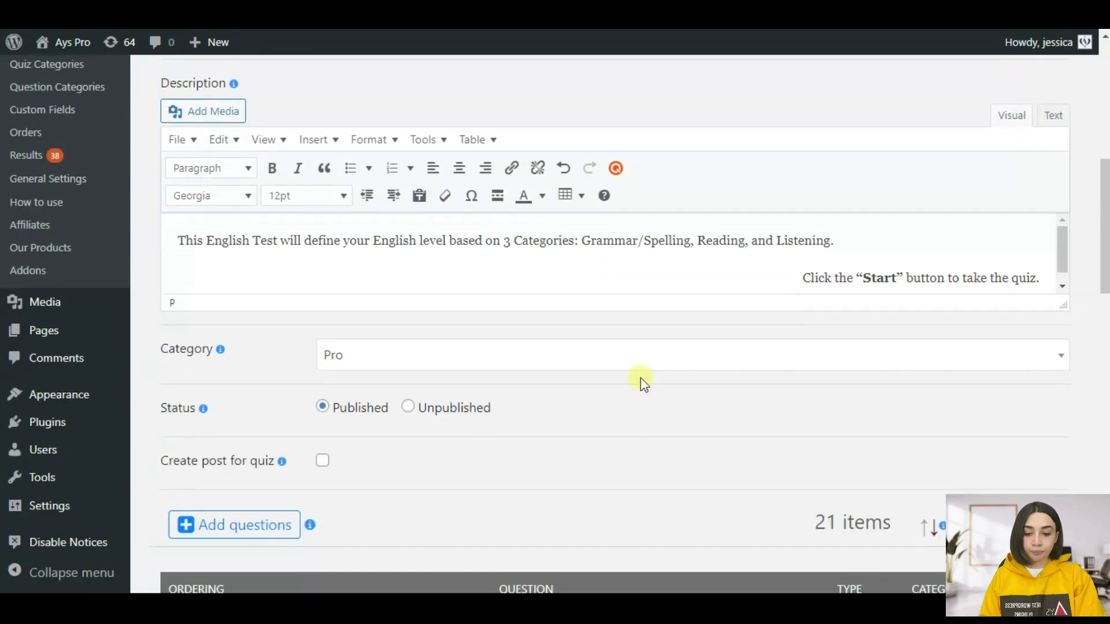
scroll(657, 334, down, 3)
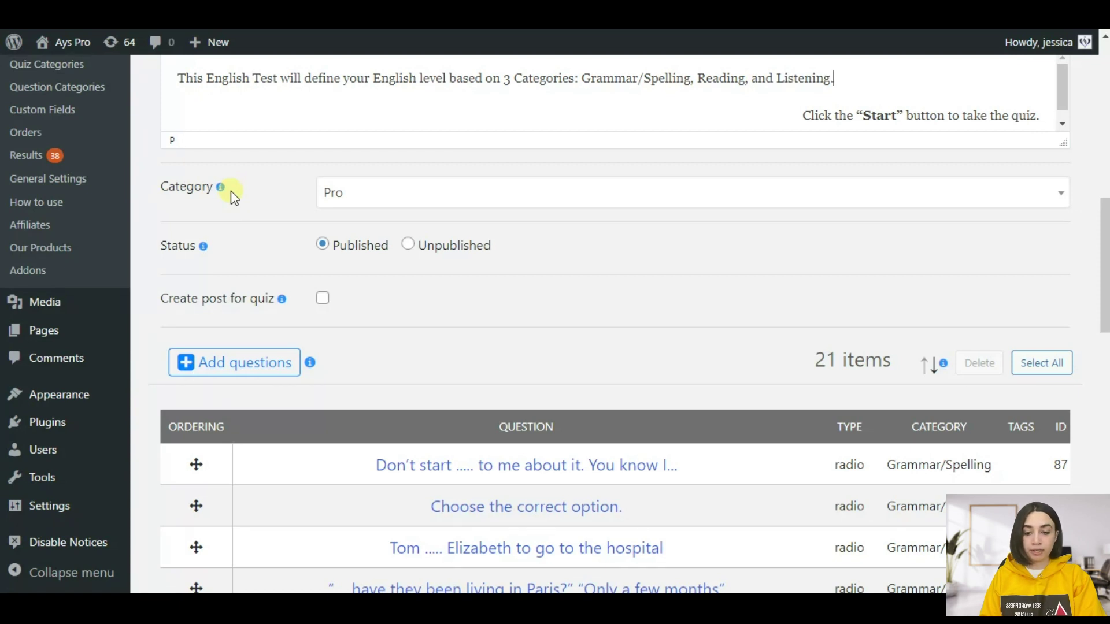
scroll(249, 200, up, 1)
scroll(256, 227, down, 2)
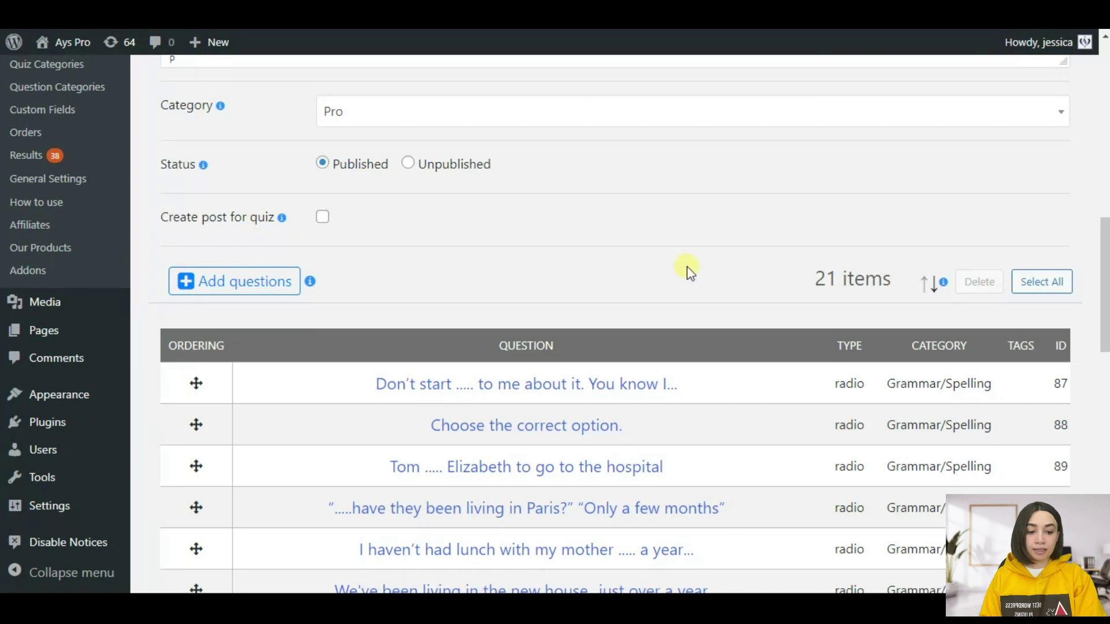
scroll(687, 266, up, 2)
scroll(781, 257, down, 2)
scroll(781, 257, up, 1)
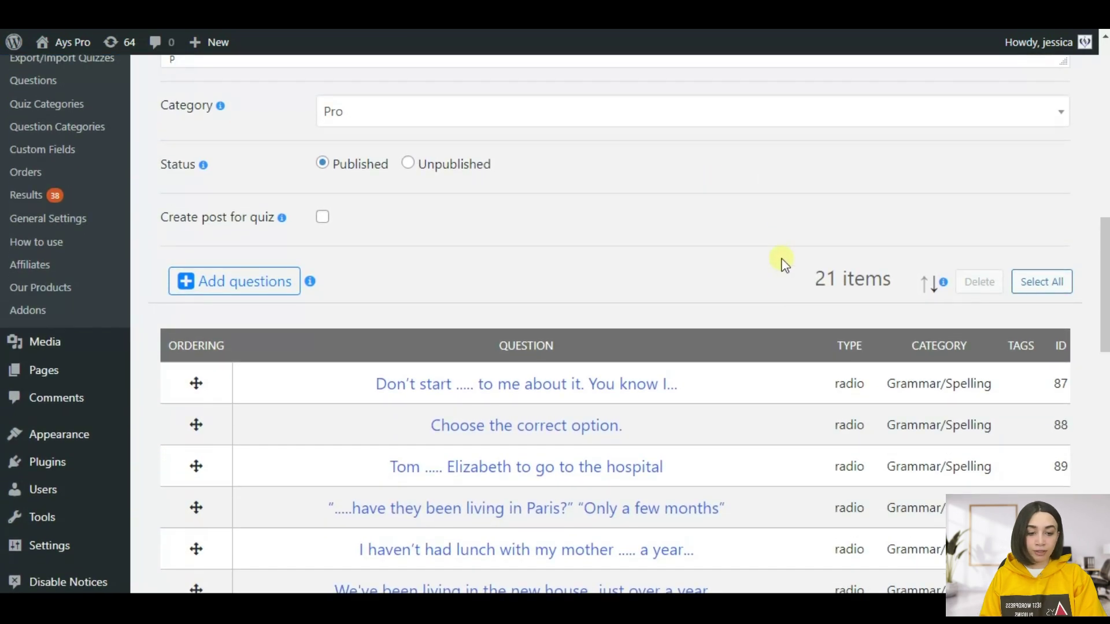
scroll(782, 266, down, 3)
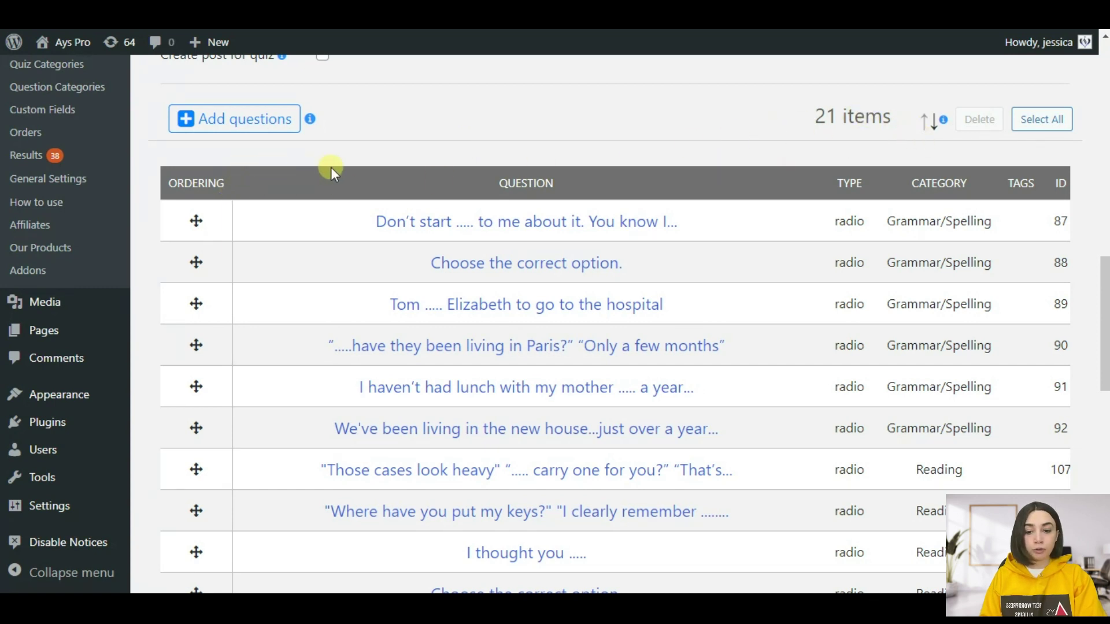
- Filter the question picker to Grammar/Spelling and add 'What .... you doing?' to the quiz
click(227, 129)
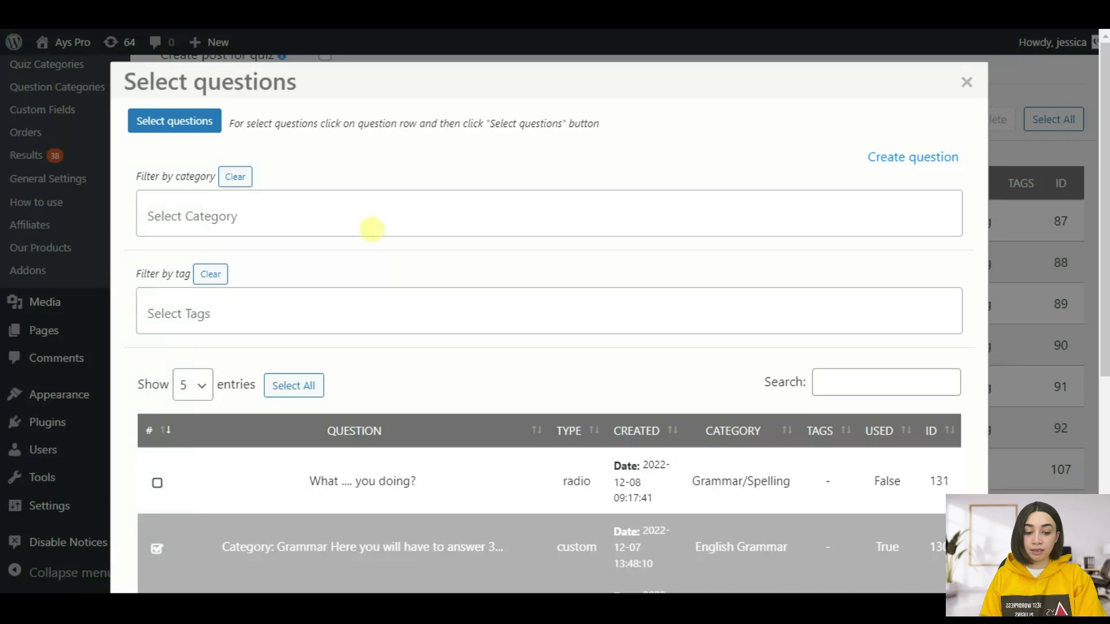
click(264, 205)
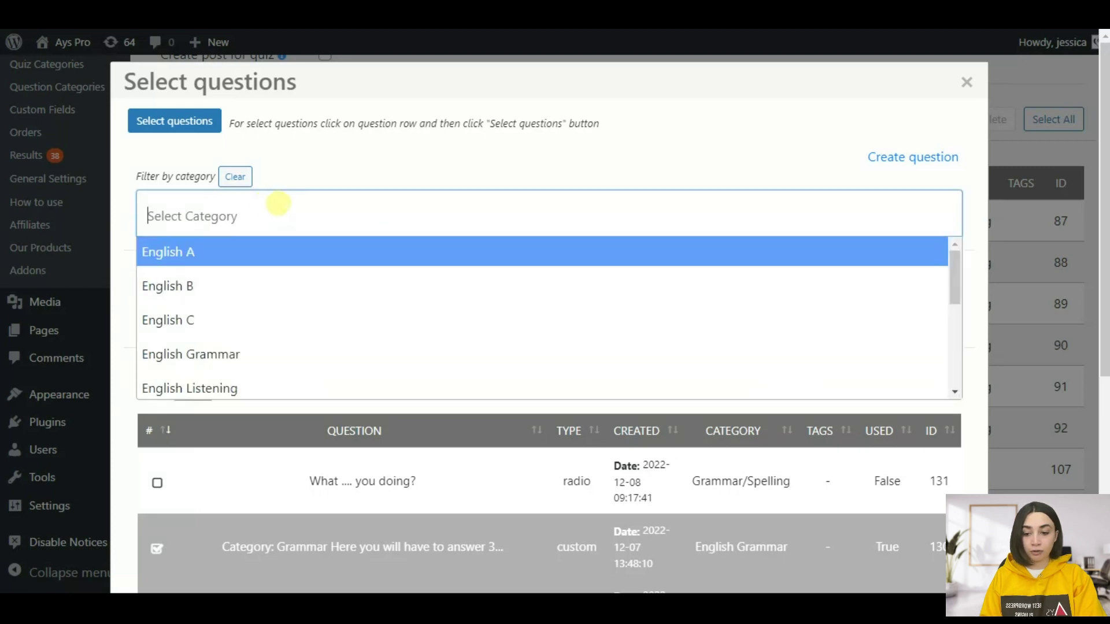
scroll(202, 315, down, 3)
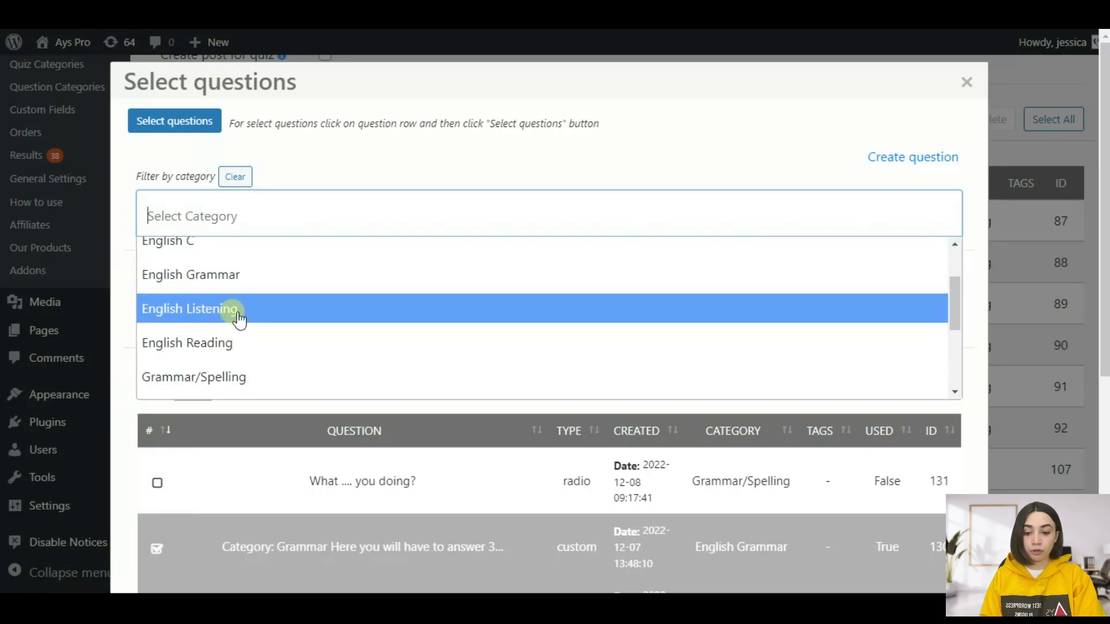
click(217, 379)
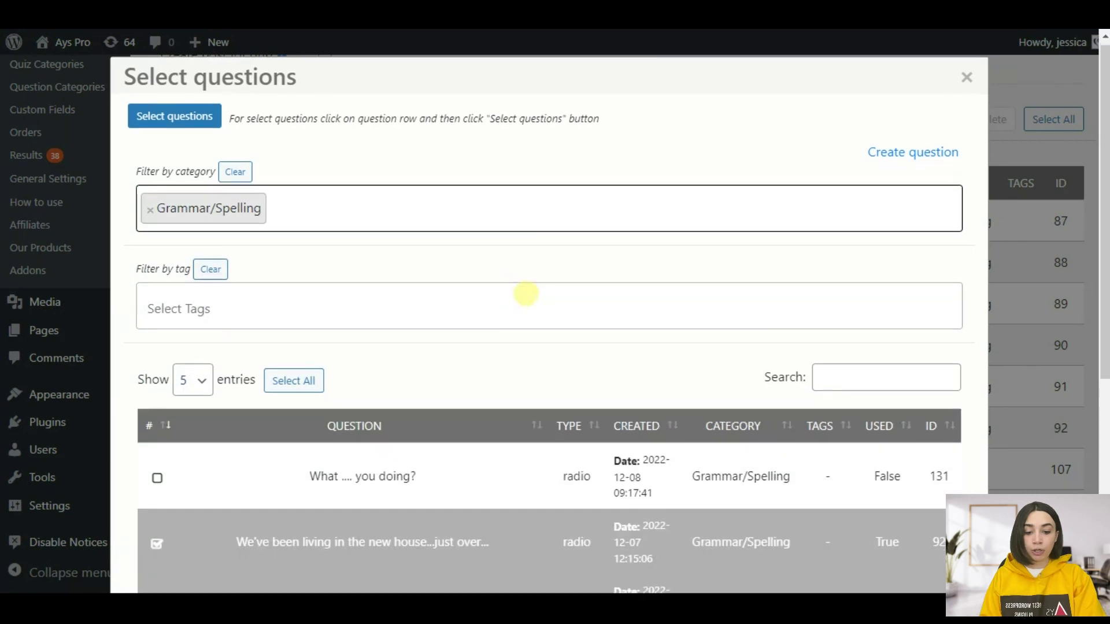
scroll(528, 306, down, 4)
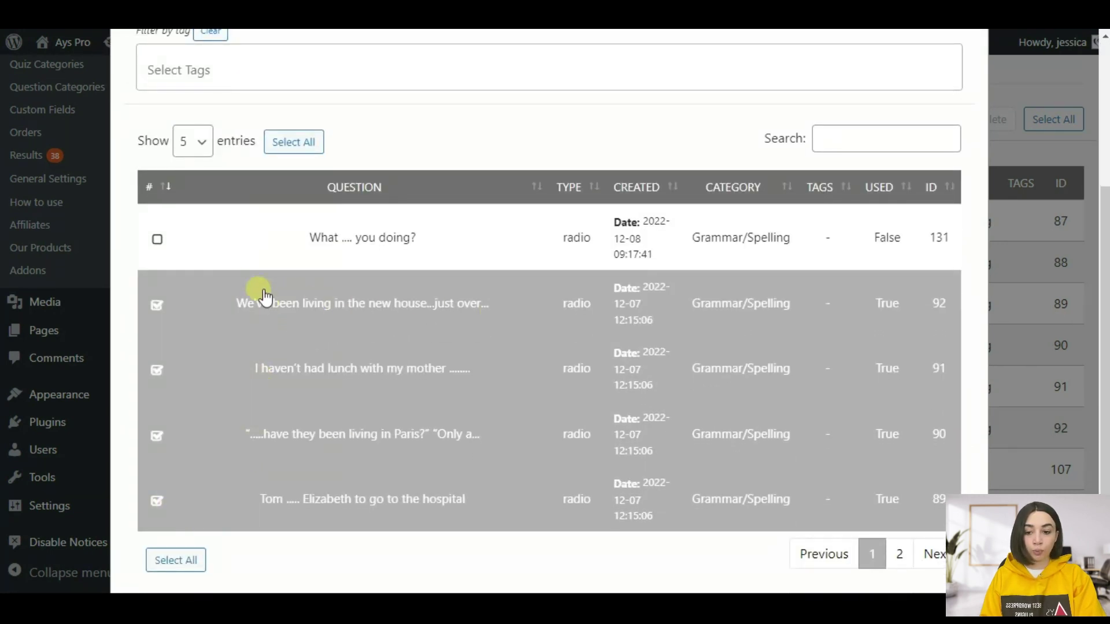
click(157, 241)
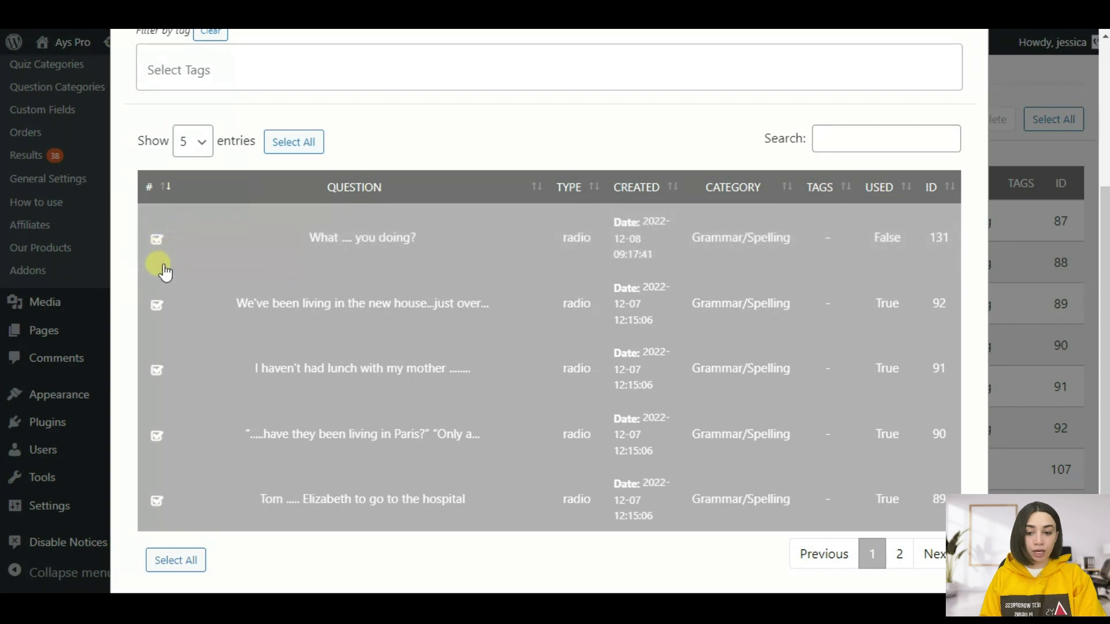
scroll(297, 471, down, 2)
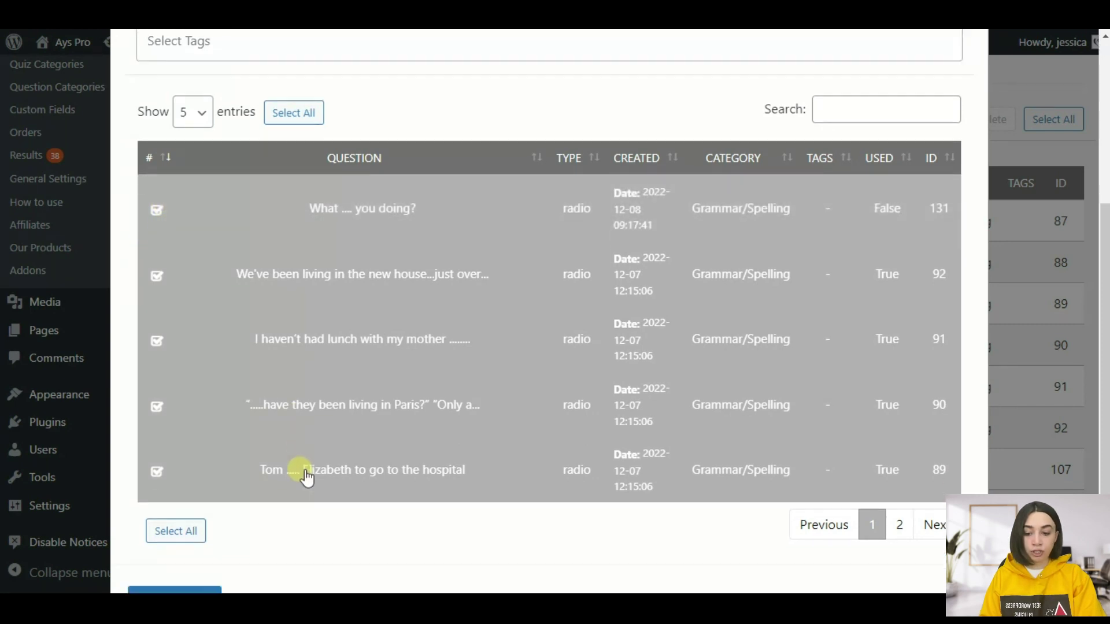
click(175, 547)
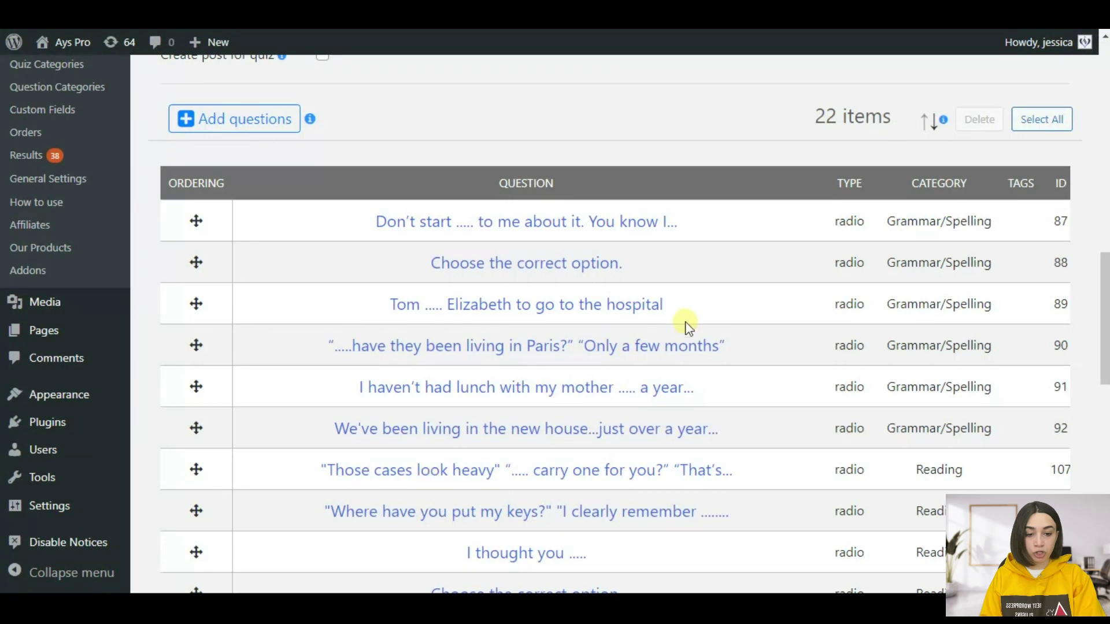
- In the quiz's Settings, enable the question bank to draw questions by category
scroll(656, 231, down, 2)
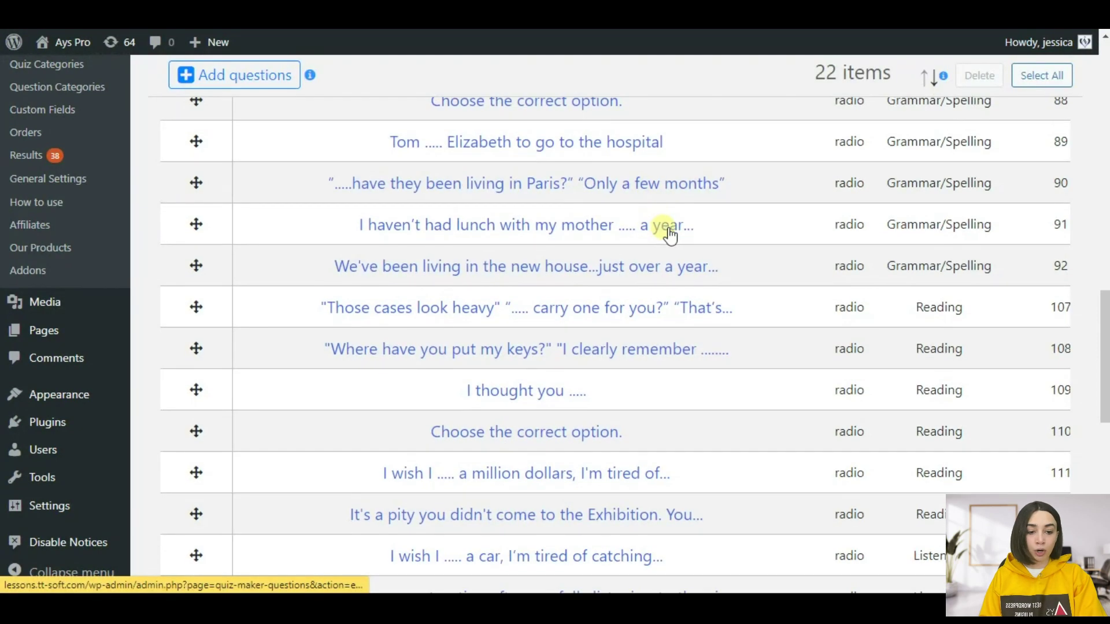
scroll(677, 289, down, 4)
scroll(315, 309, up, 15)
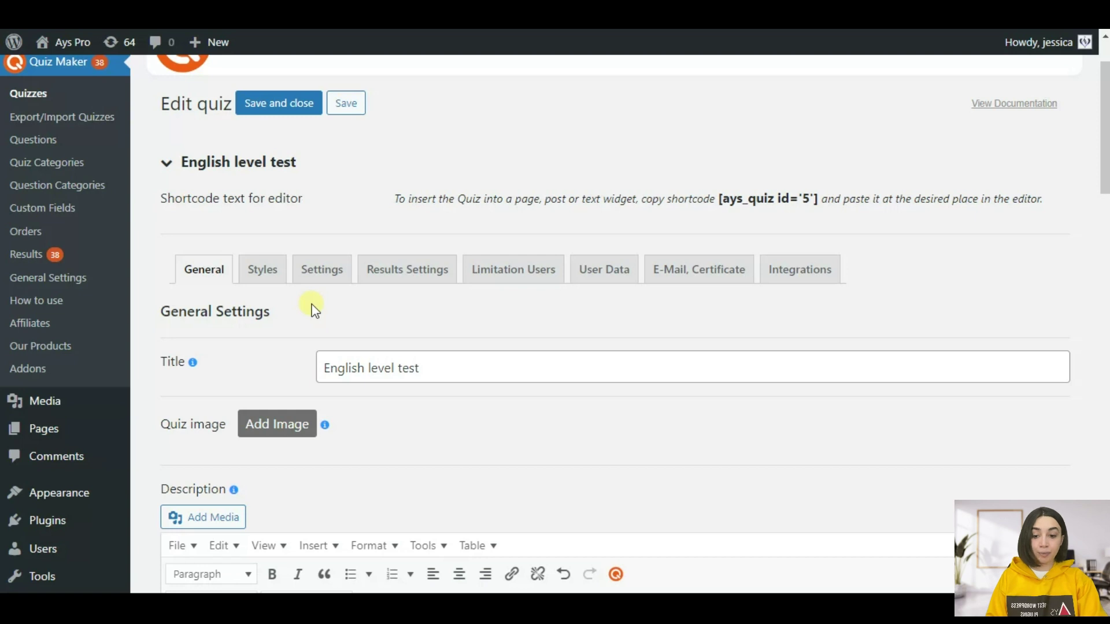
click(322, 272)
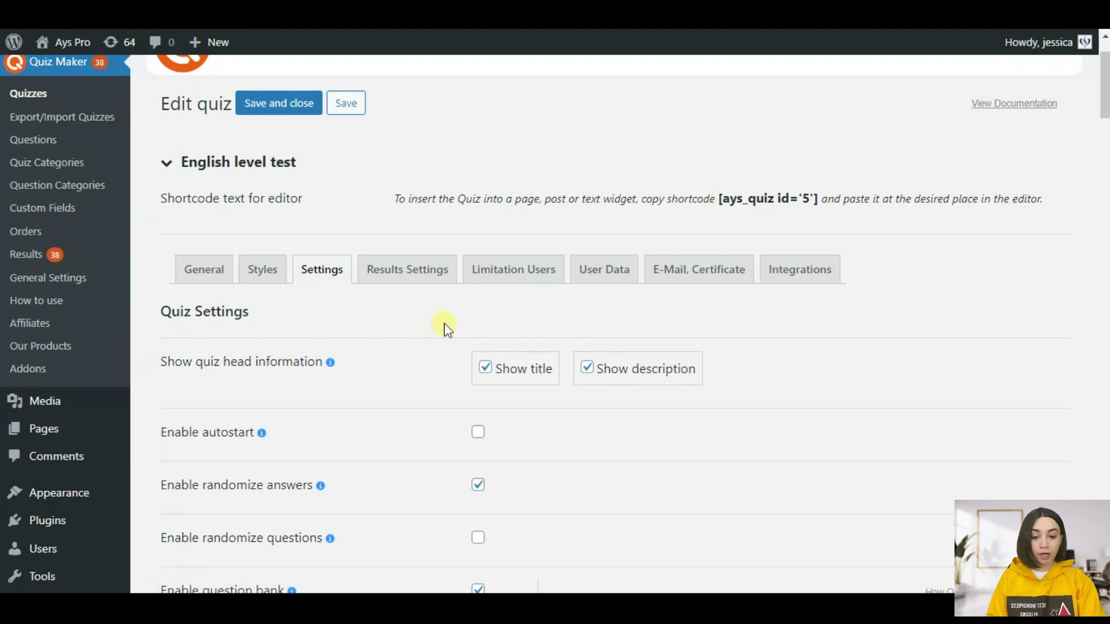
scroll(445, 322, down, 3)
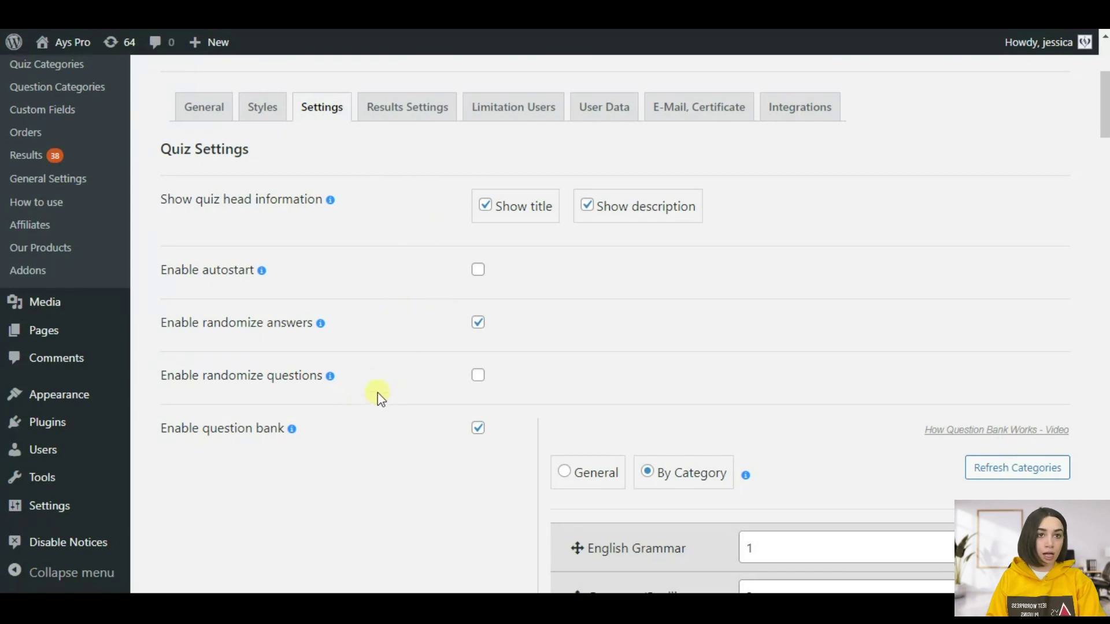
scroll(441, 272, up, 1)
scroll(440, 263, down, 5)
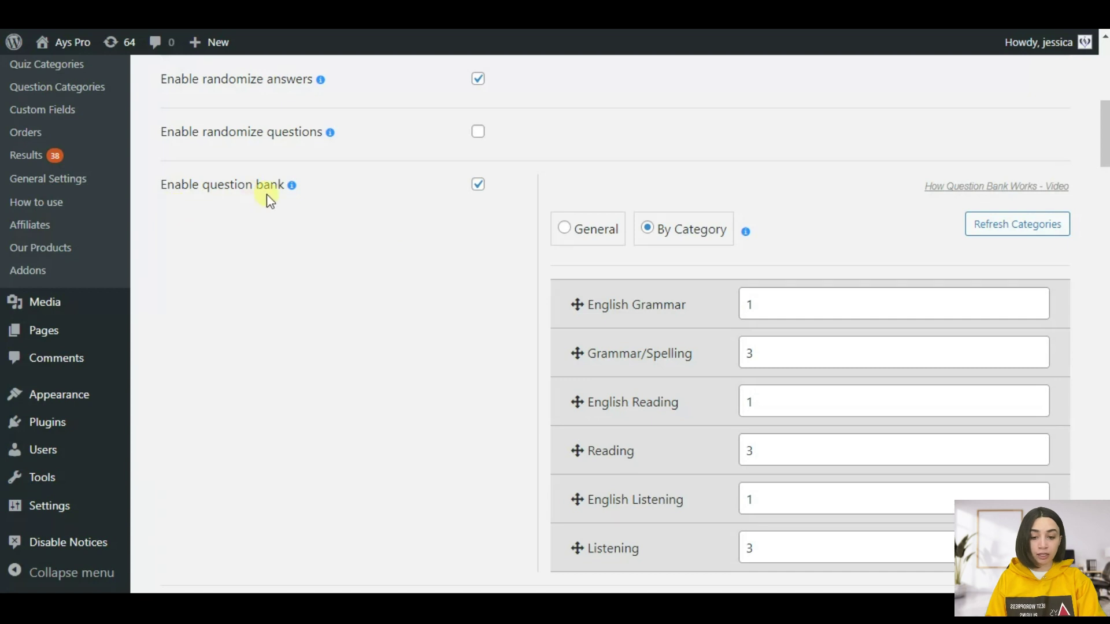
scroll(434, 217, up, 4)
scroll(460, 255, down, 2)
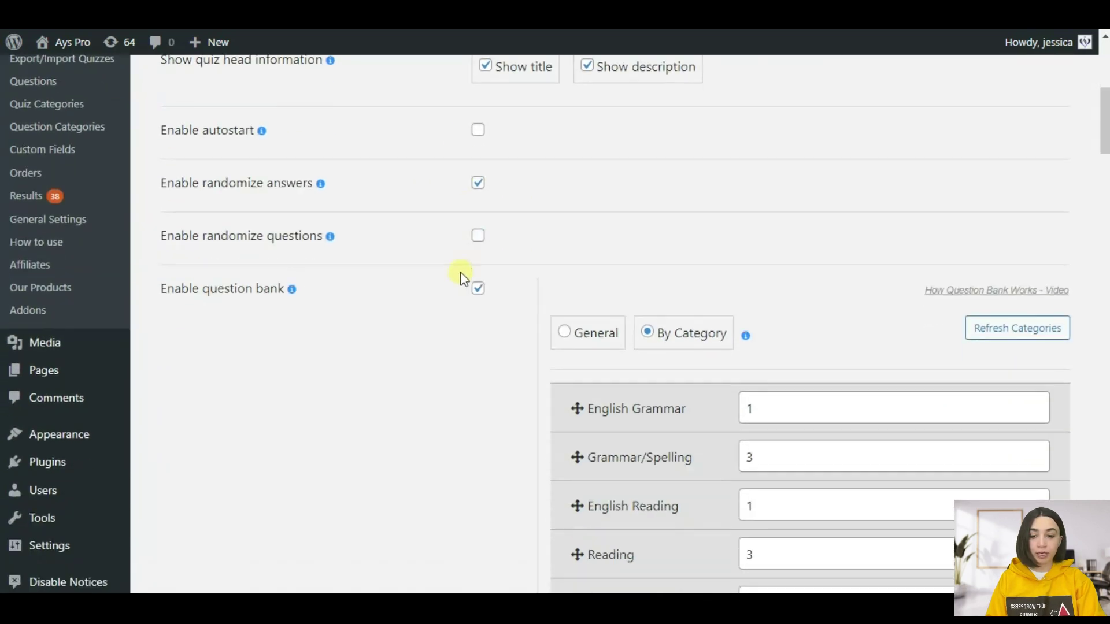
click(478, 267)
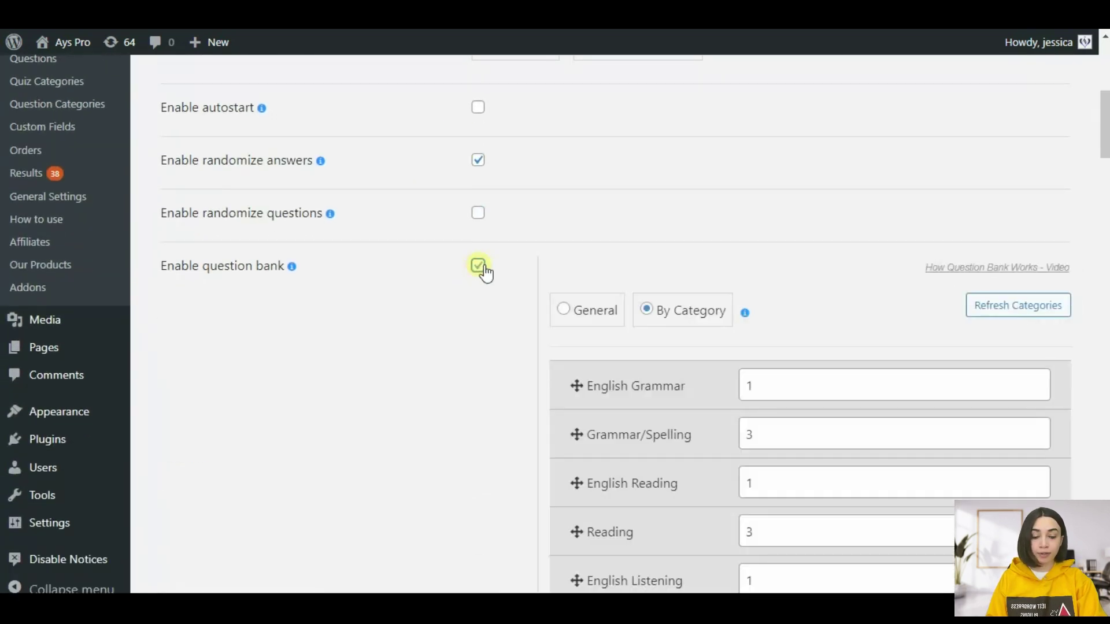
scroll(504, 317, down, 3)
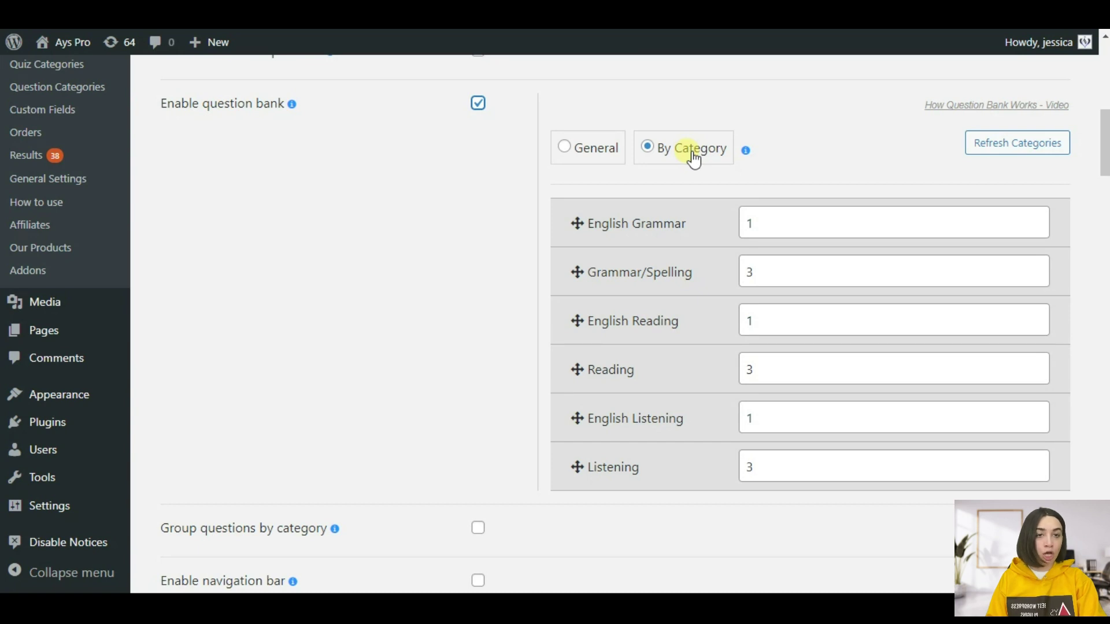
- Set the question bank to pick 3 Grammar/Spelling questions
click(781, 272)
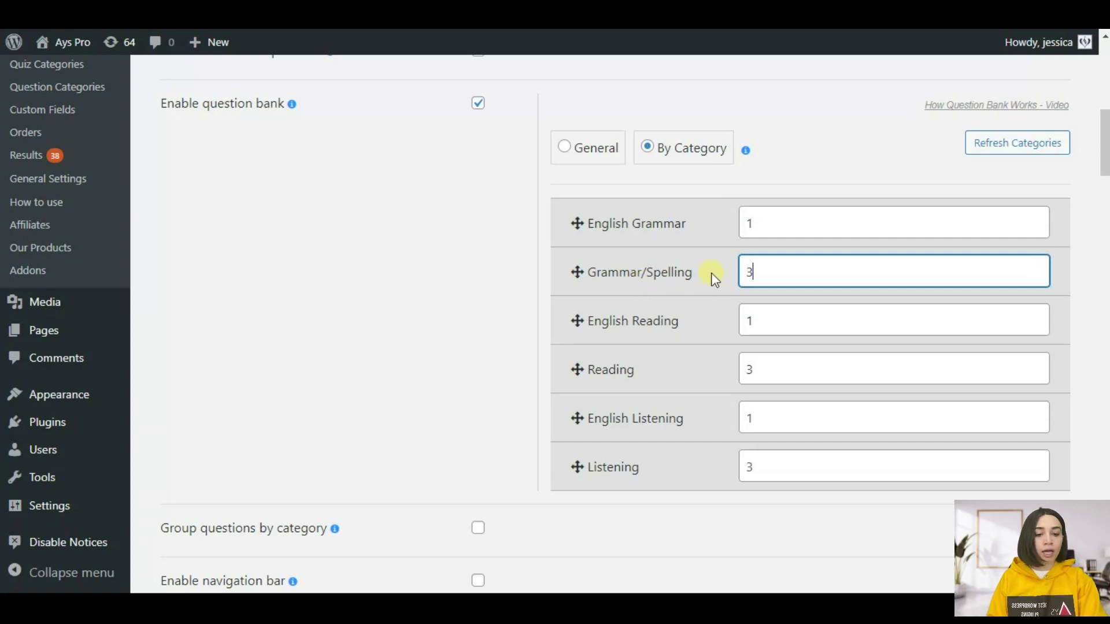
double_click(750, 272)
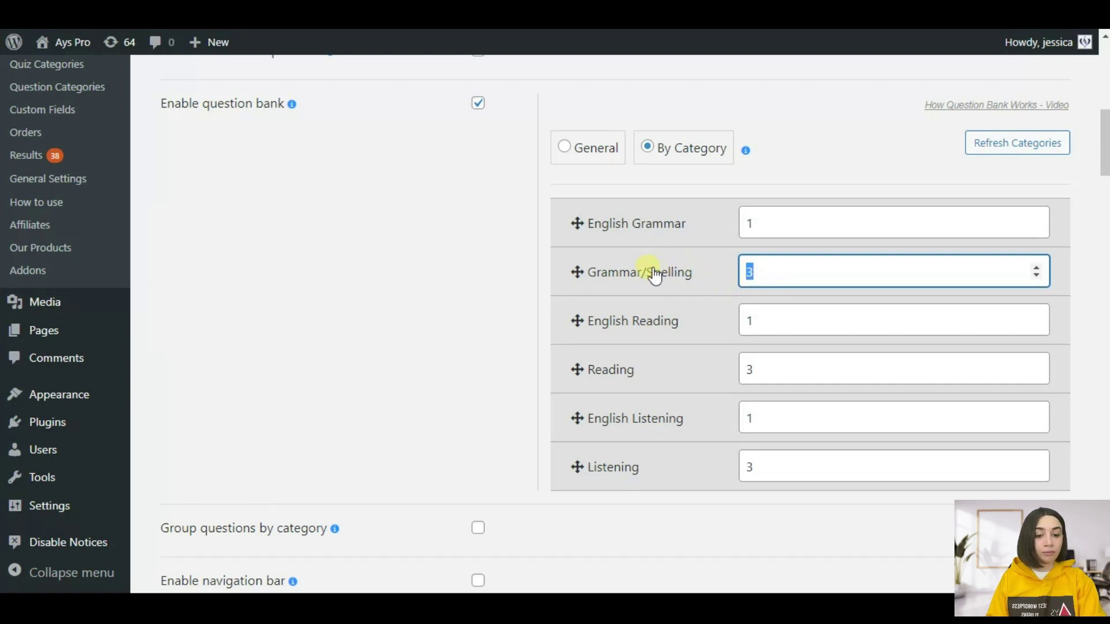
click(769, 270)
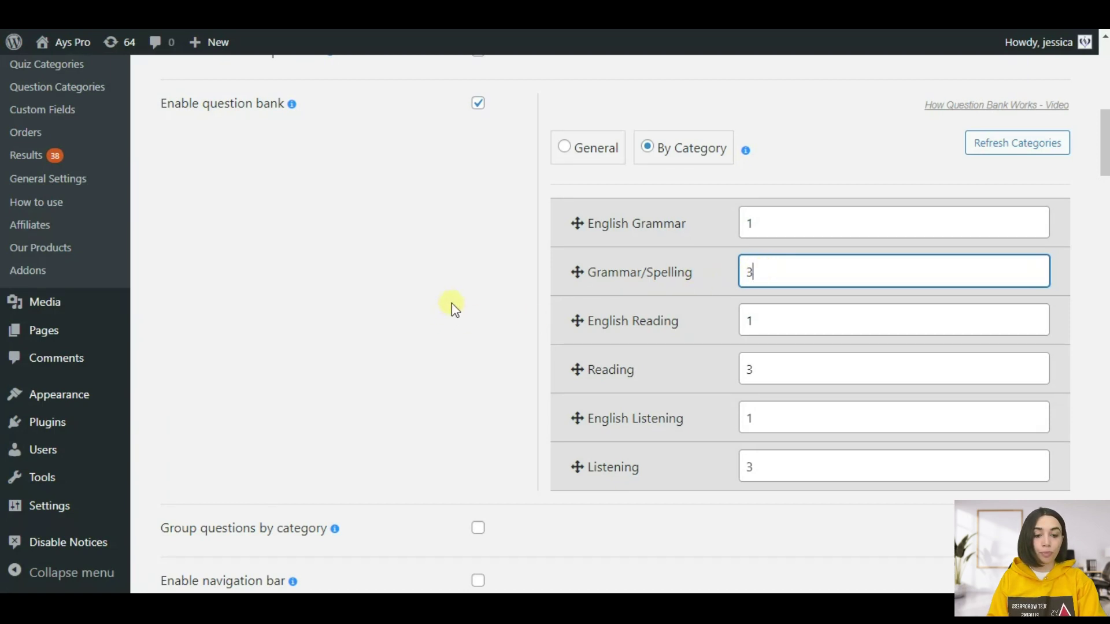
scroll(458, 296, down, 3)
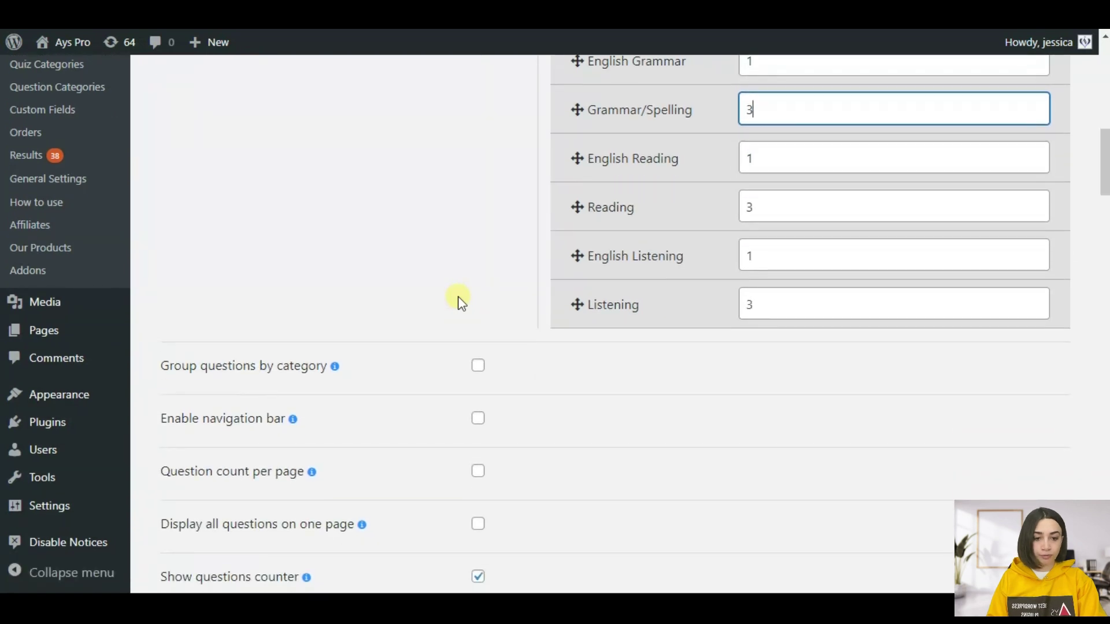
scroll(458, 296, down, 5)
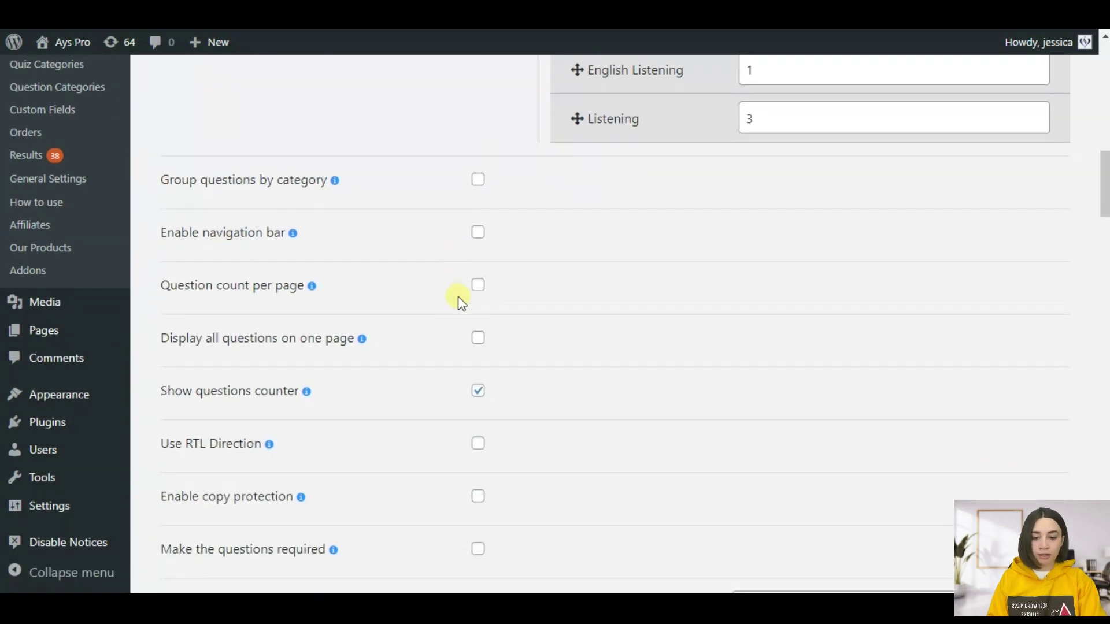
scroll(462, 301, down, 3)
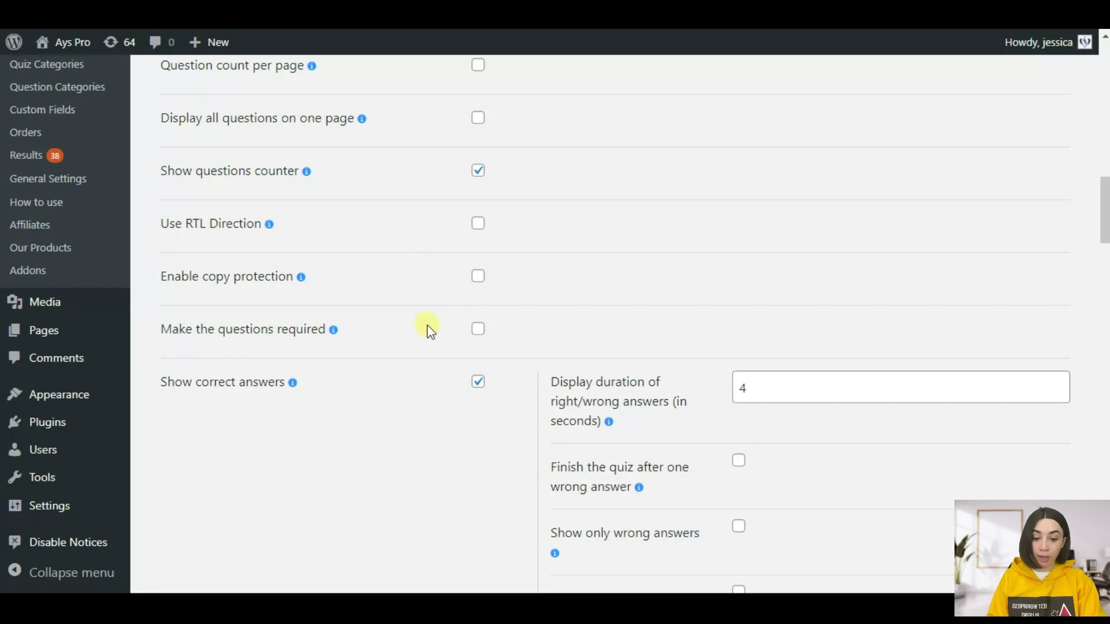
scroll(430, 337, down, 2)
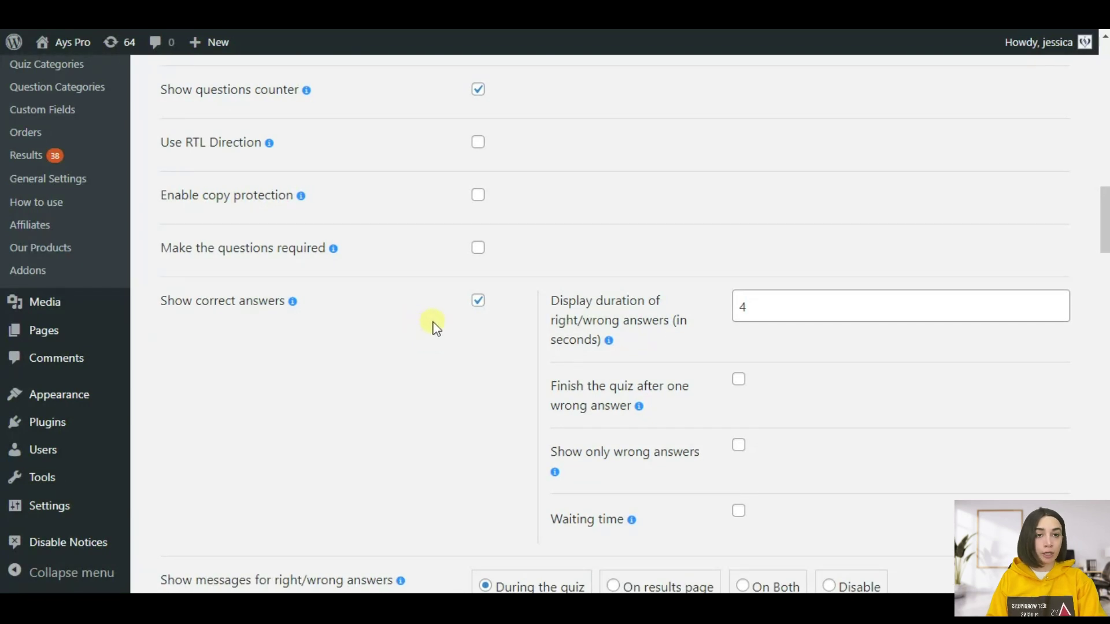
scroll(434, 328, up, 10)
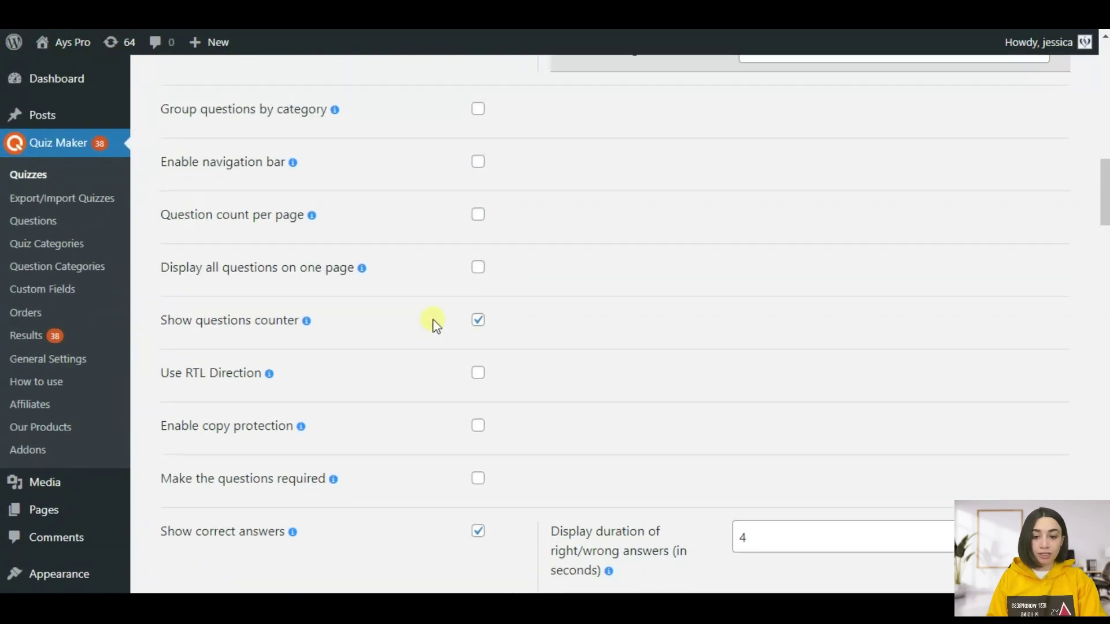
scroll(433, 324, up, 5)
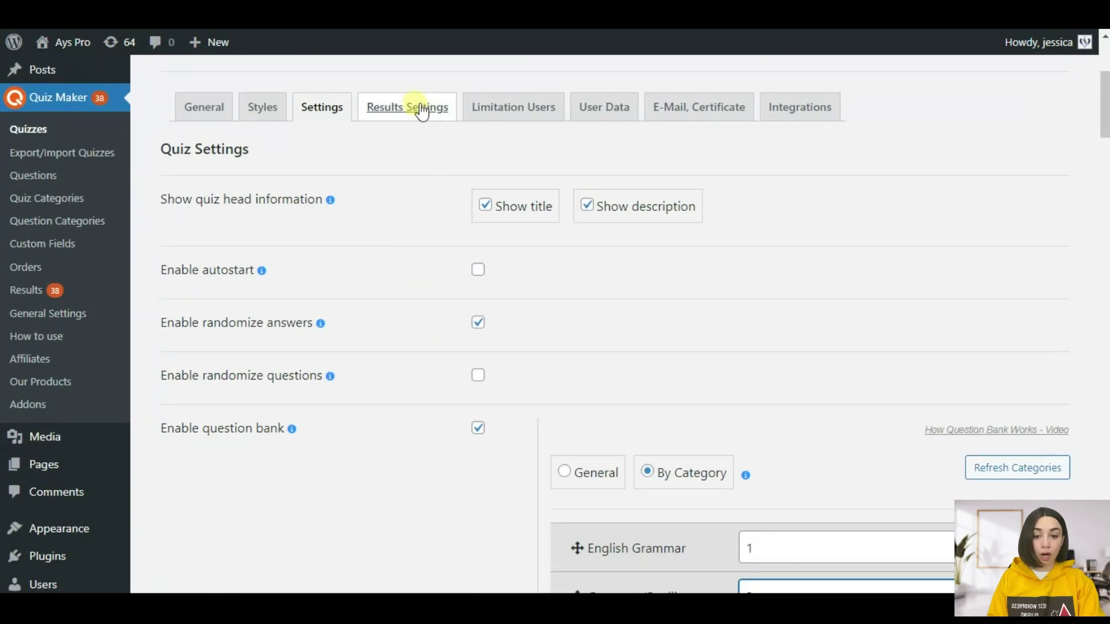
click(422, 108)
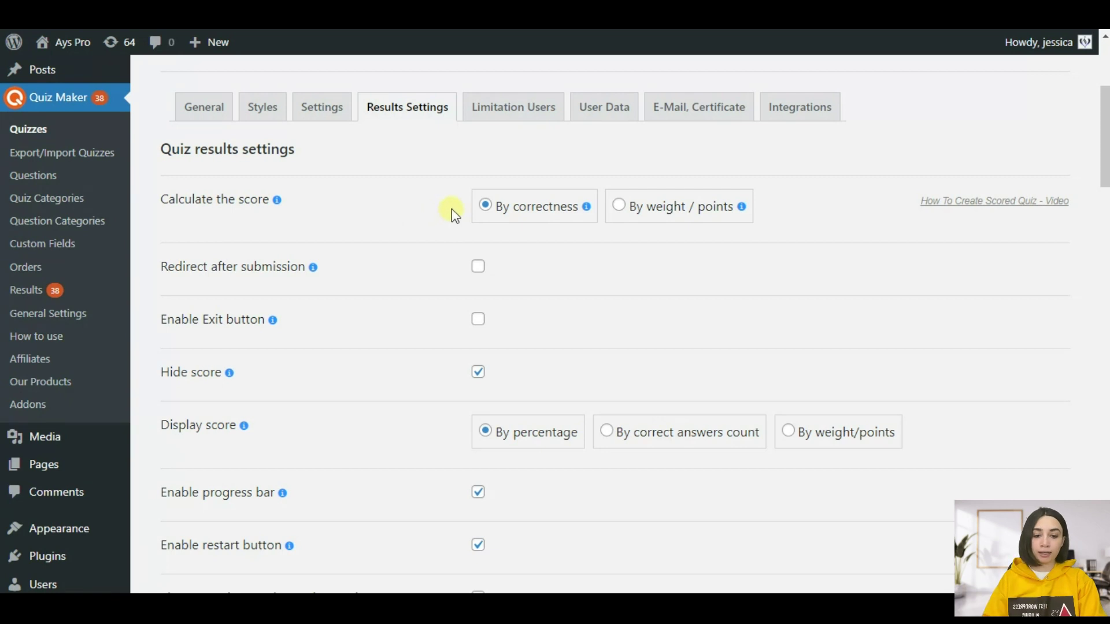
- Scroll down the Results Settings to the result message containing %%results_by_cats%%
scroll(452, 209, down, 3)
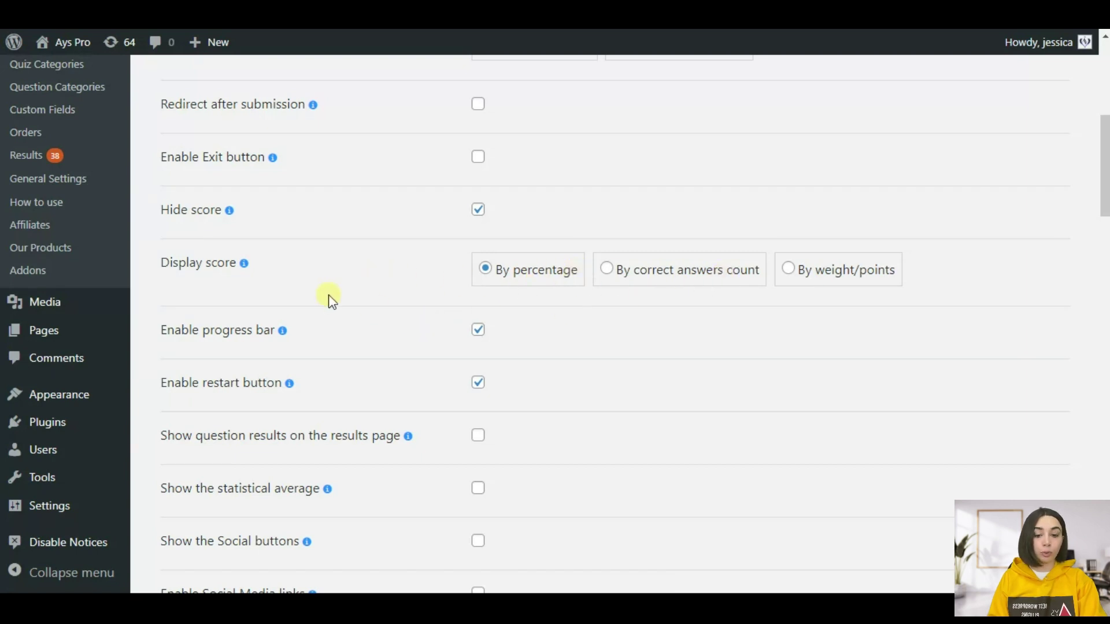
scroll(412, 279, down, 4)
scroll(422, 287, down, 1)
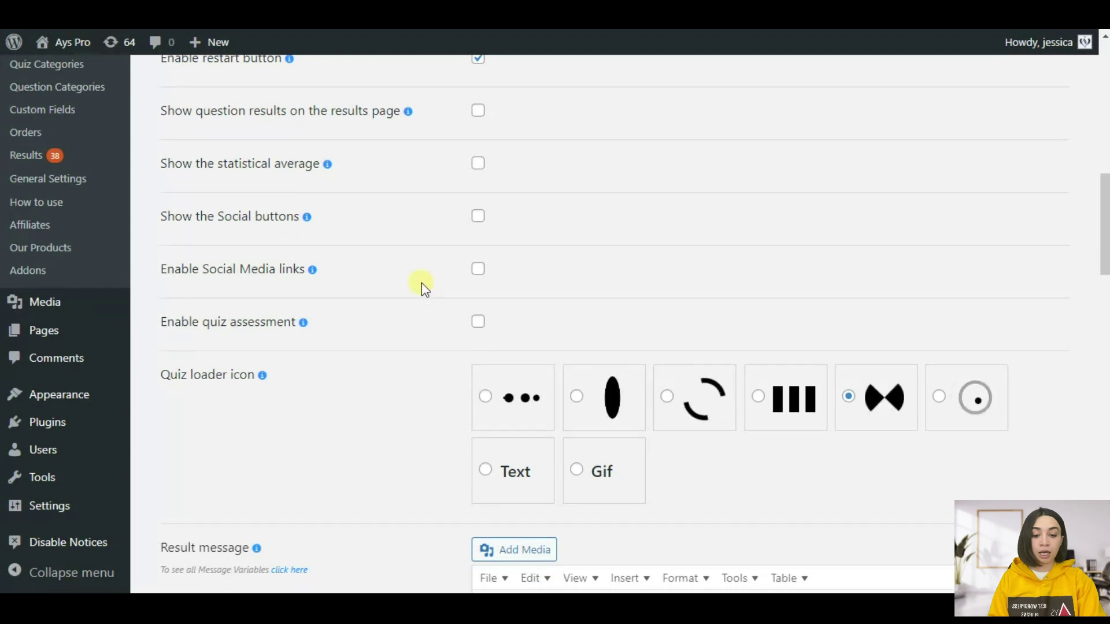
scroll(429, 300, up, 1)
scroll(437, 337, down, 6)
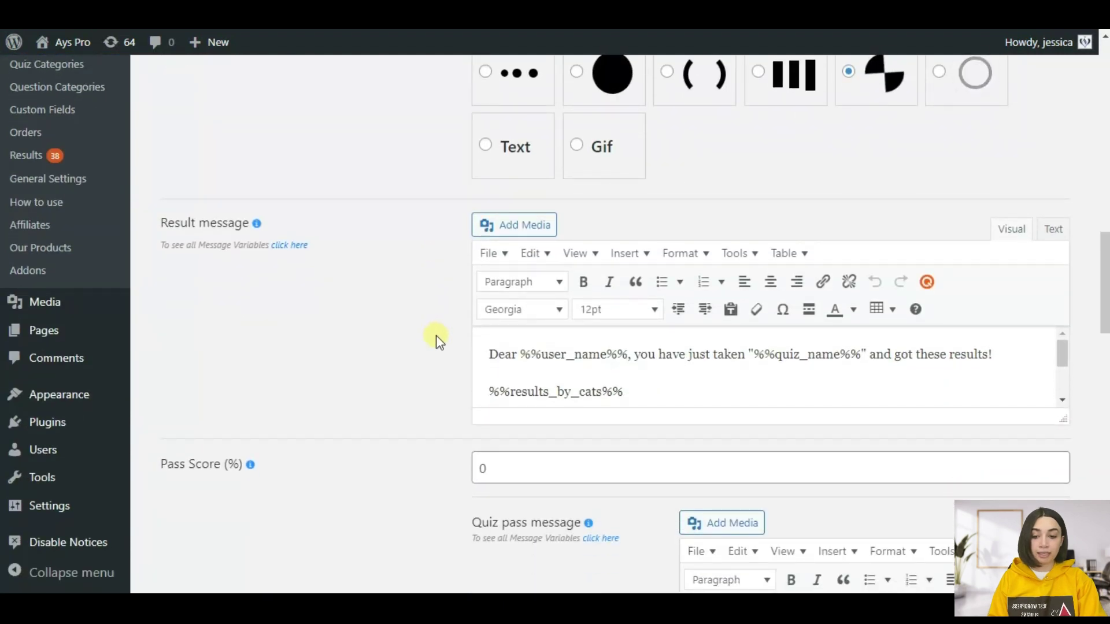
scroll(436, 338, down, 2)
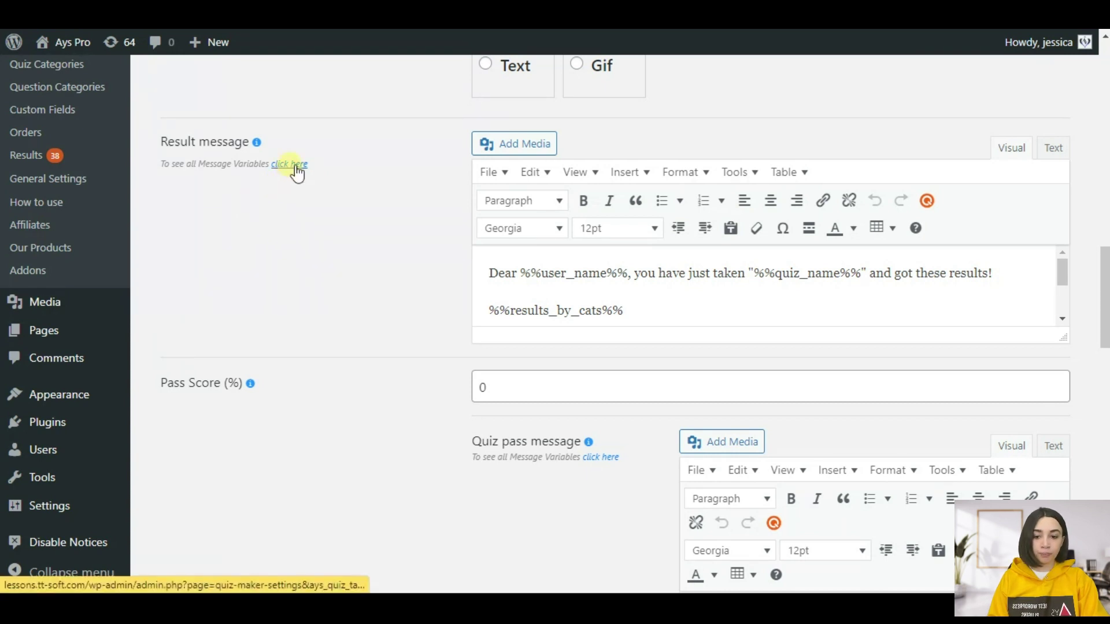
click(293, 165)
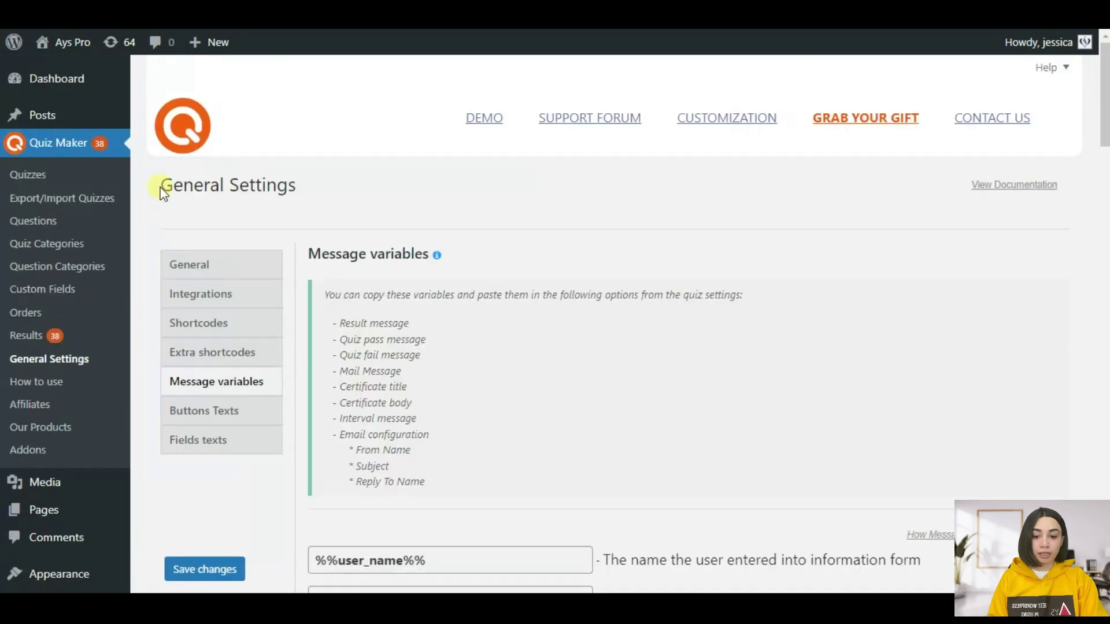
scroll(580, 206, down, 3)
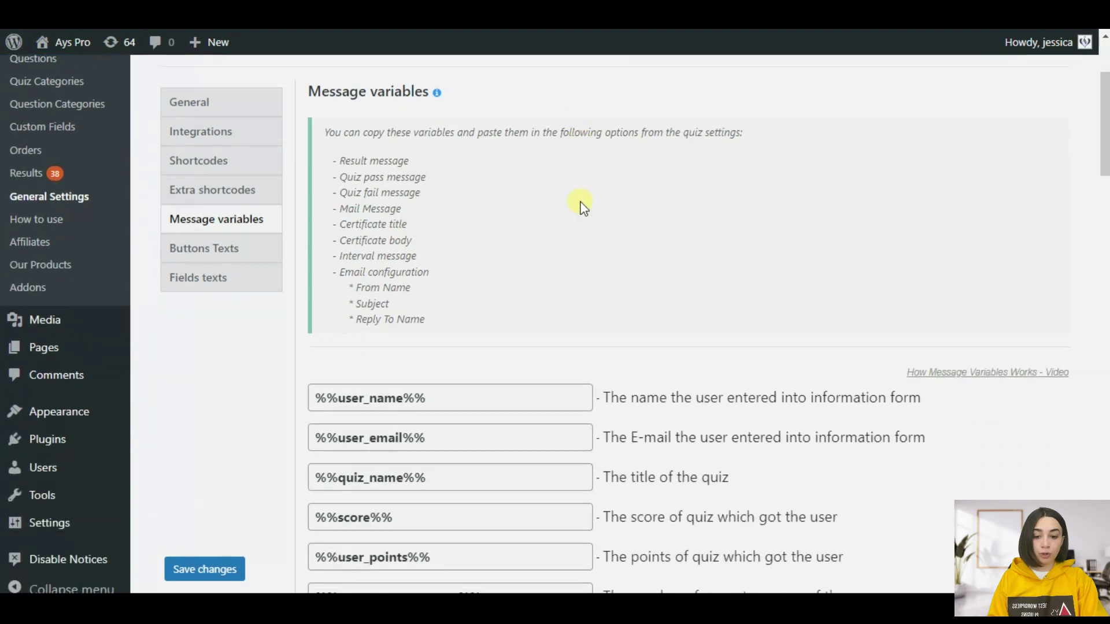
scroll(583, 206, down, 3)
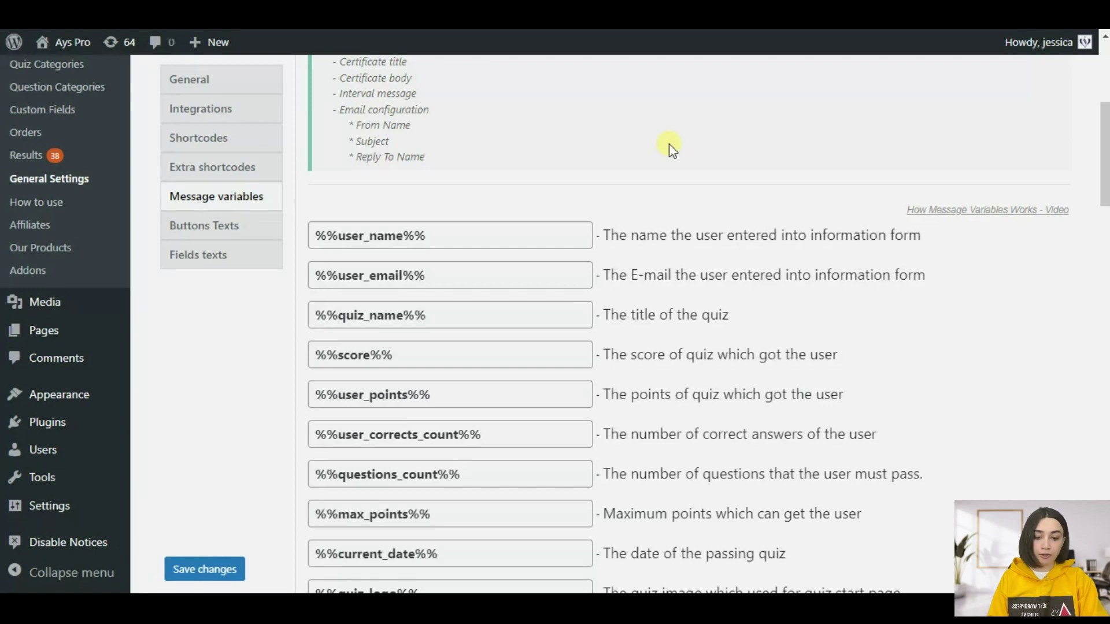
scroll(668, 144, down, 2)
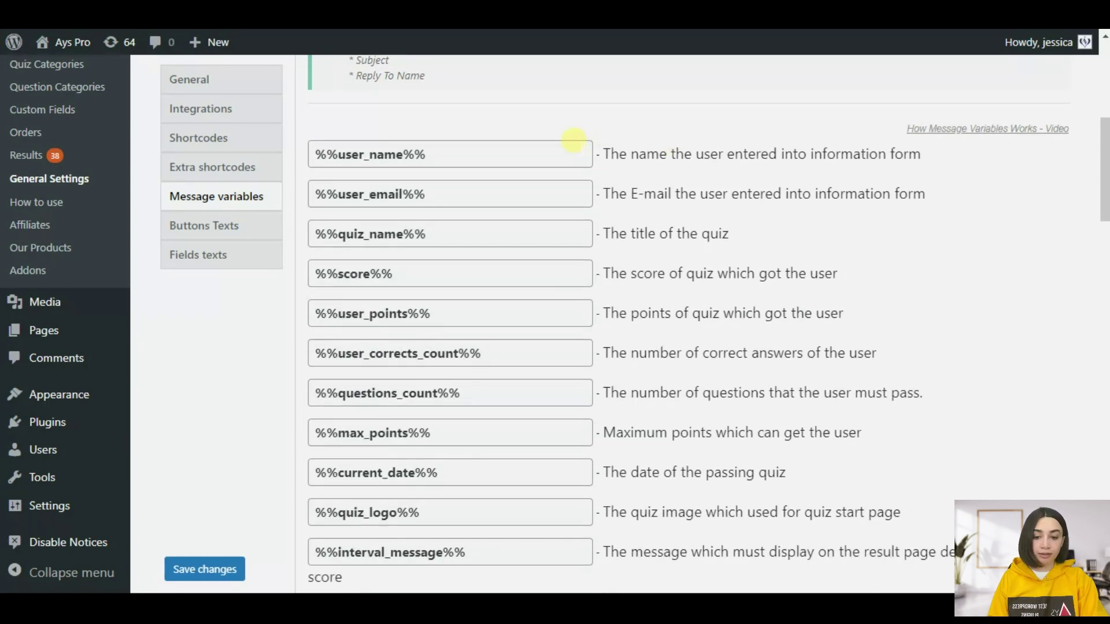
scroll(554, 153, down, 4)
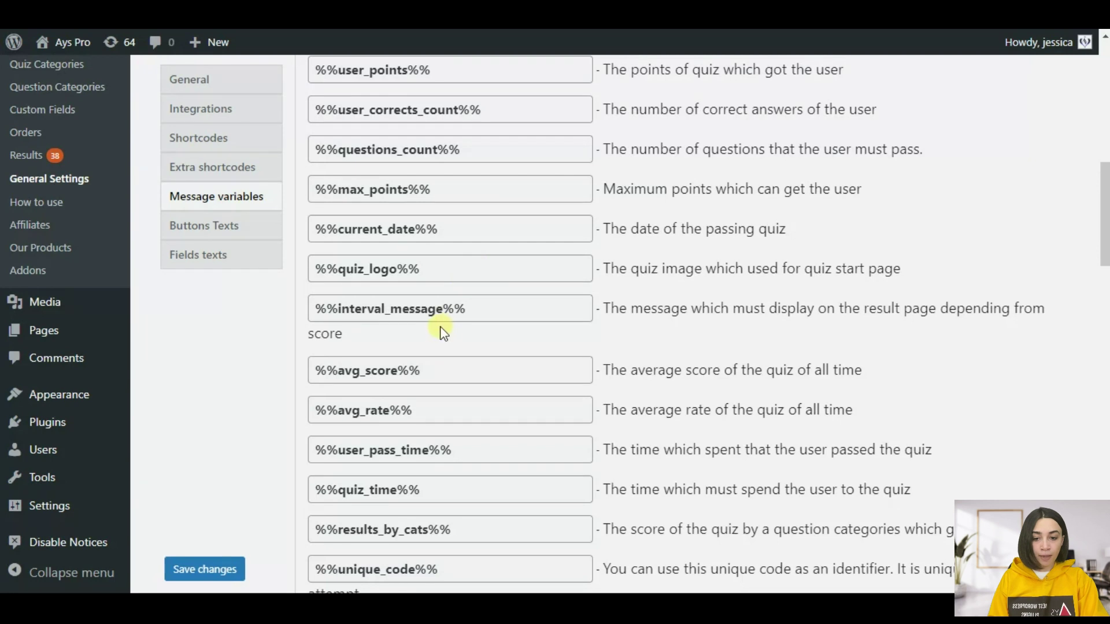
scroll(405, 342, down, 2)
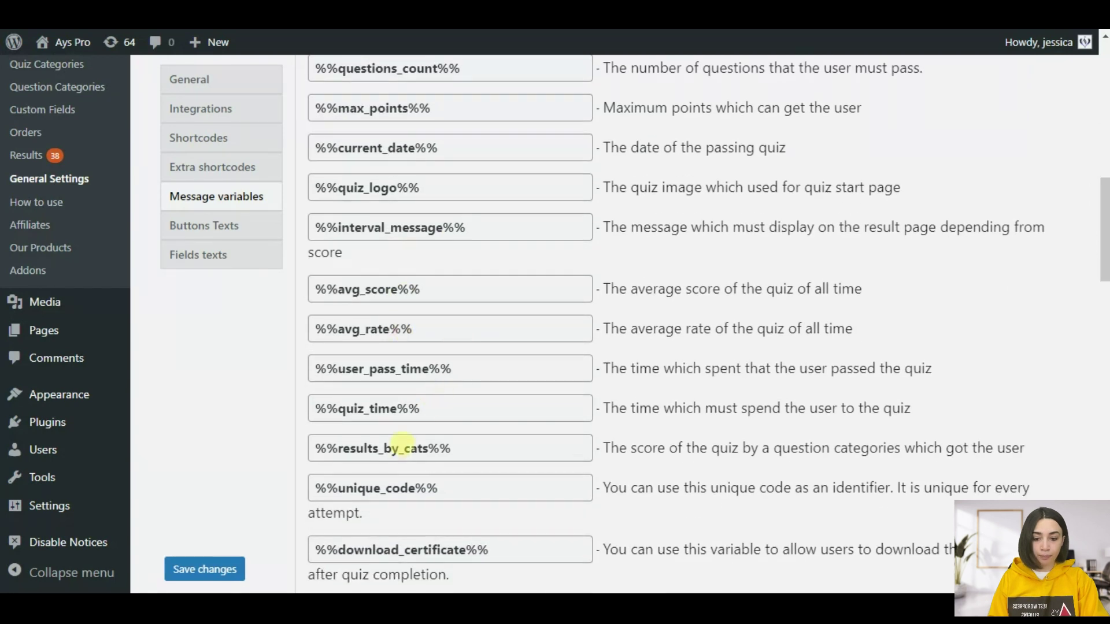
click(463, 449)
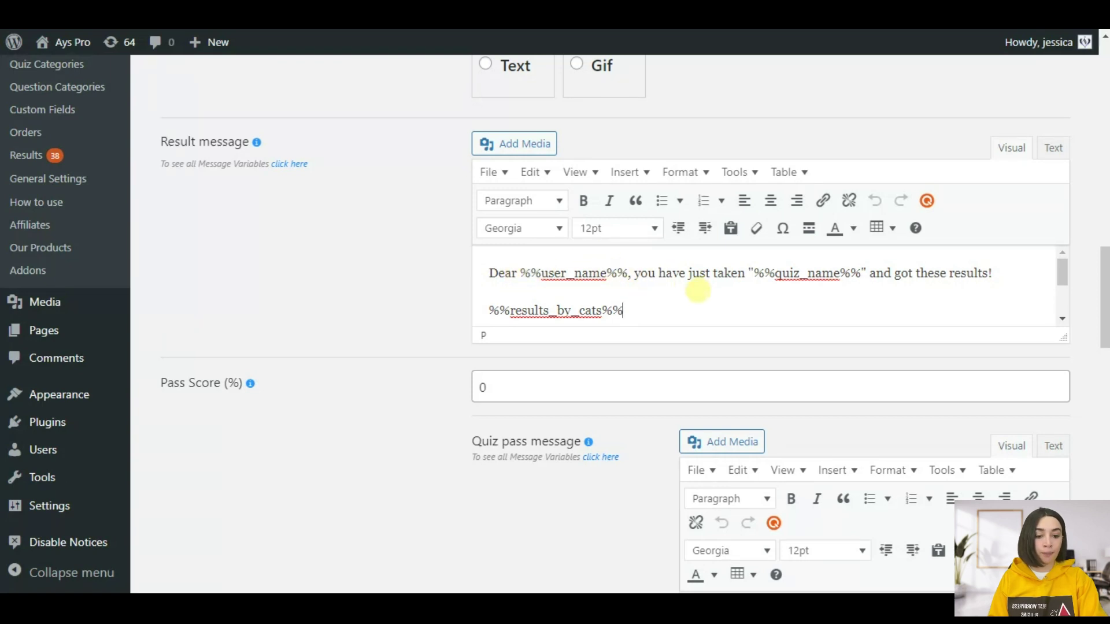
- Check that the result message ends with %%results_by_cats%%, then save the quiz
scroll(636, 304, down, 2)
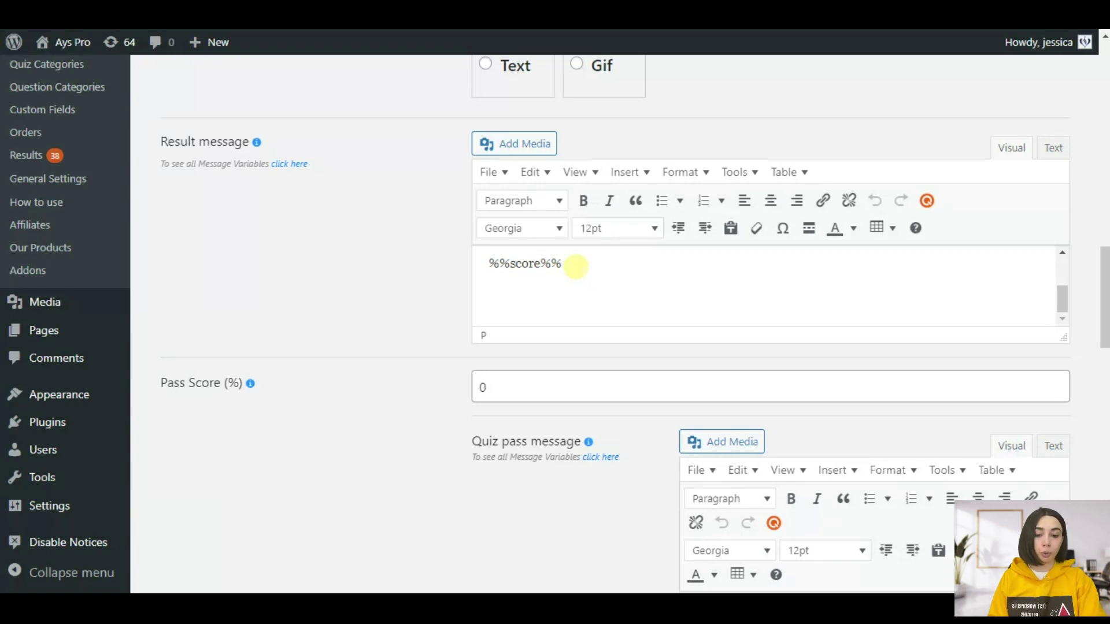
scroll(595, 289, down, 1)
scroll(589, 223, up, 2)
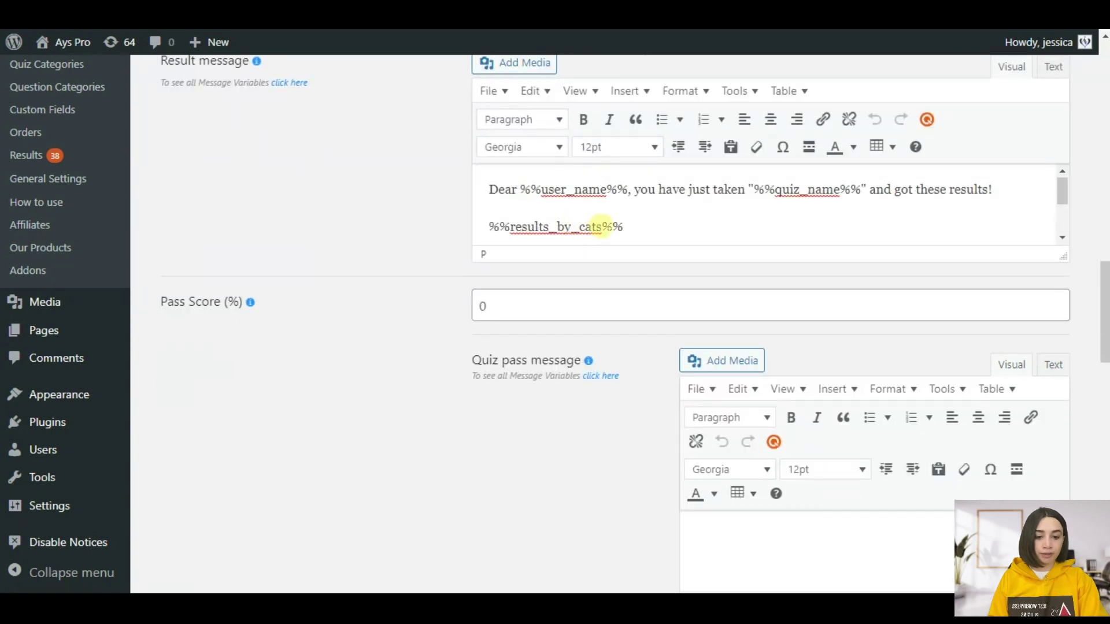
click(643, 226)
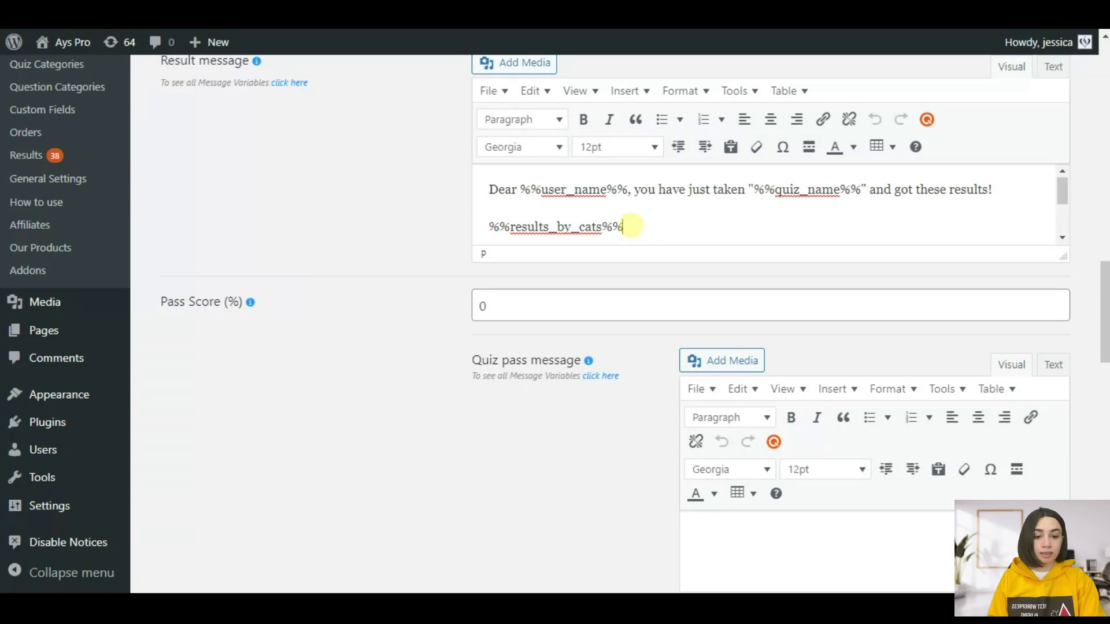
drag(632, 226, 490, 226)
click(653, 223)
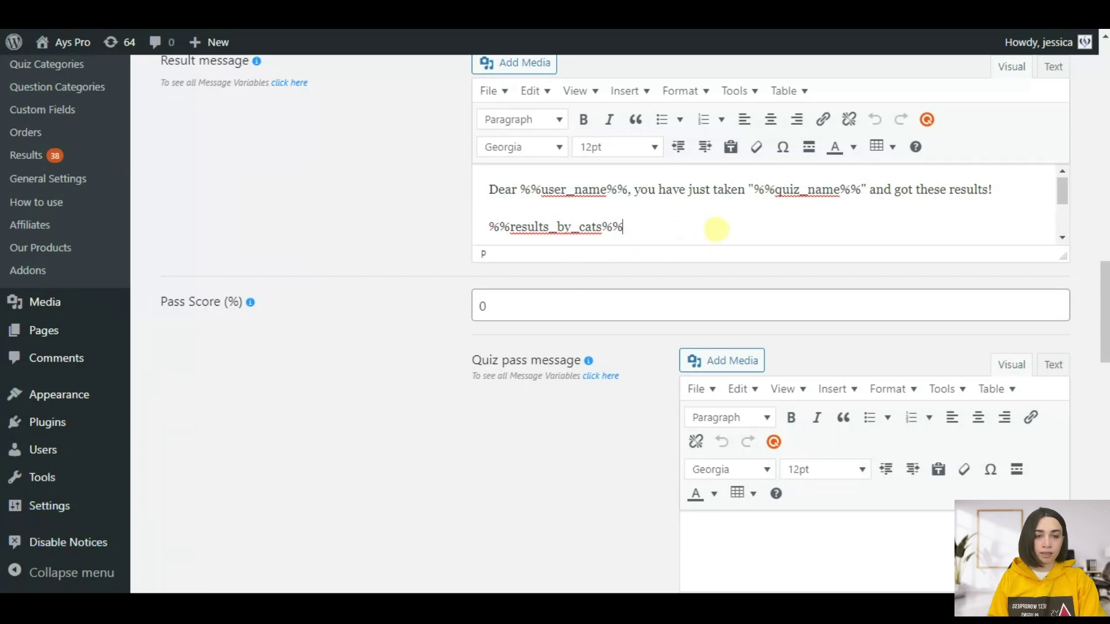
scroll(385, 341, up, 15)
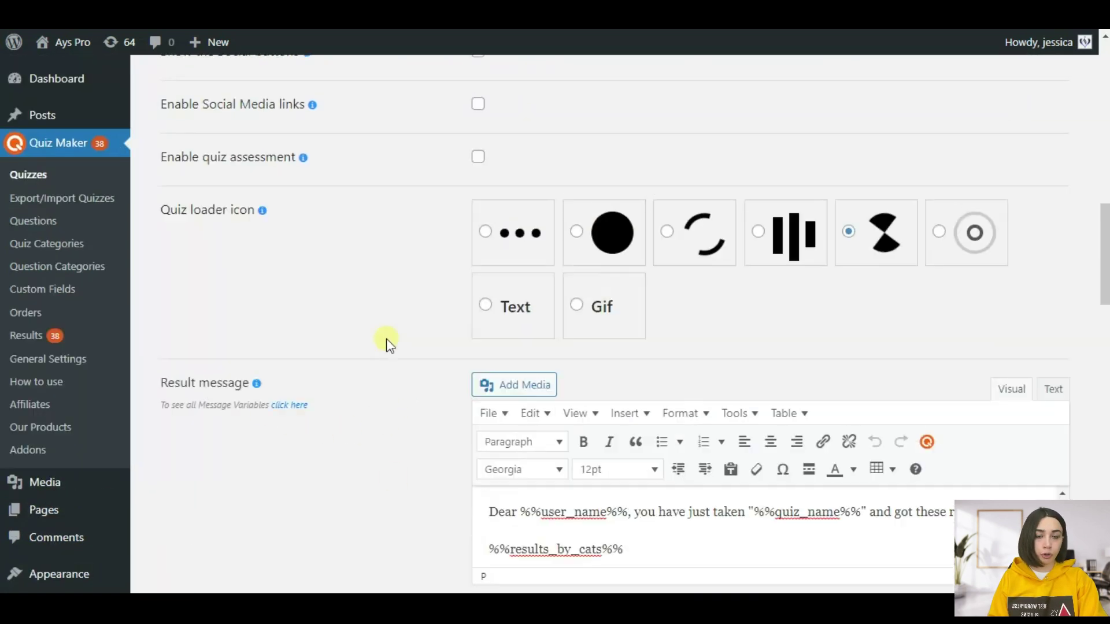
scroll(385, 344, up, 5)
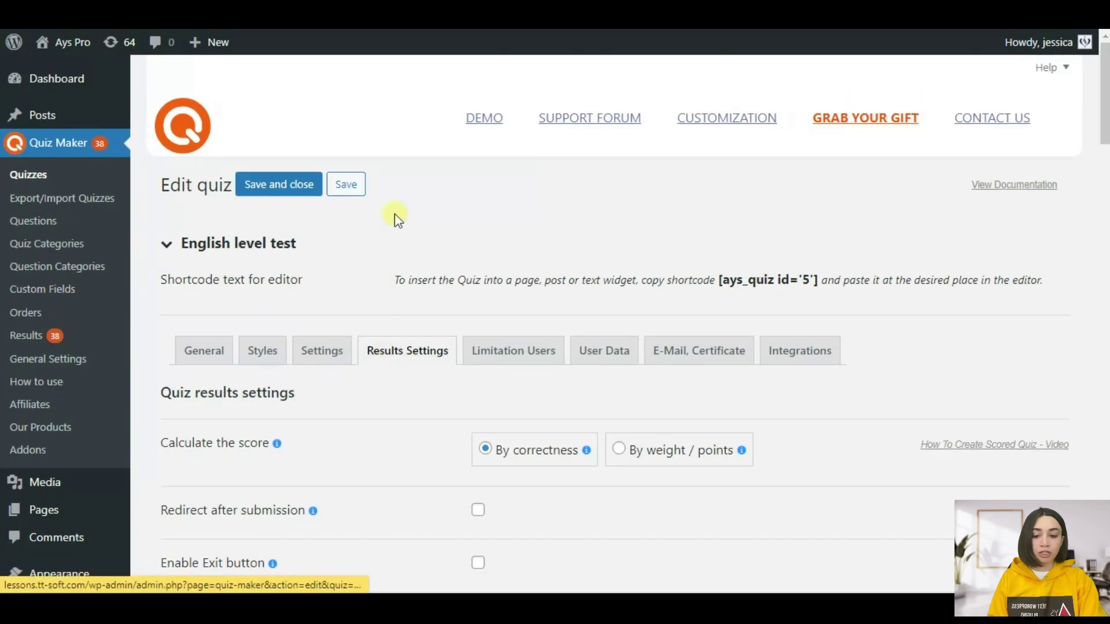
click(364, 187)
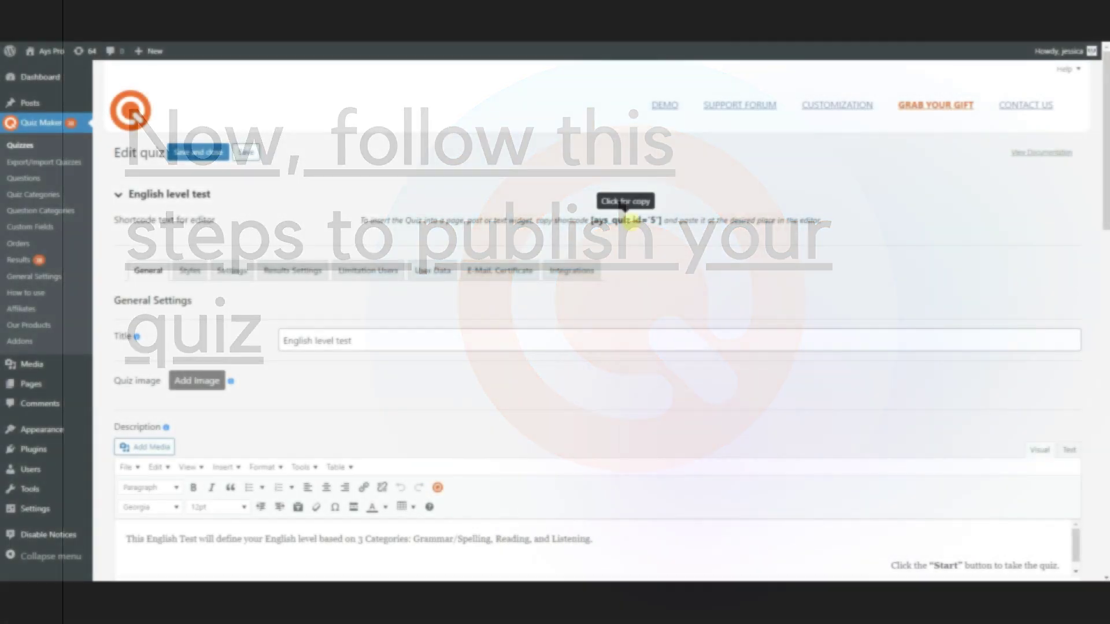
- Copy the shortcode [ays_quiz id='5'] and start a new post
click(631, 220)
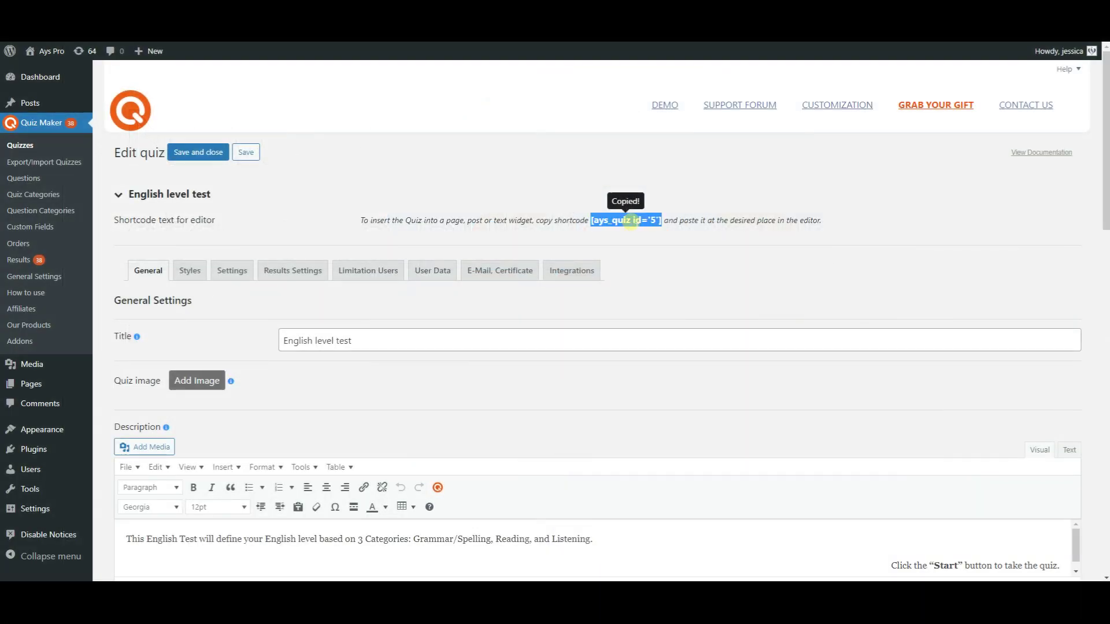
mouse_move(45, 107)
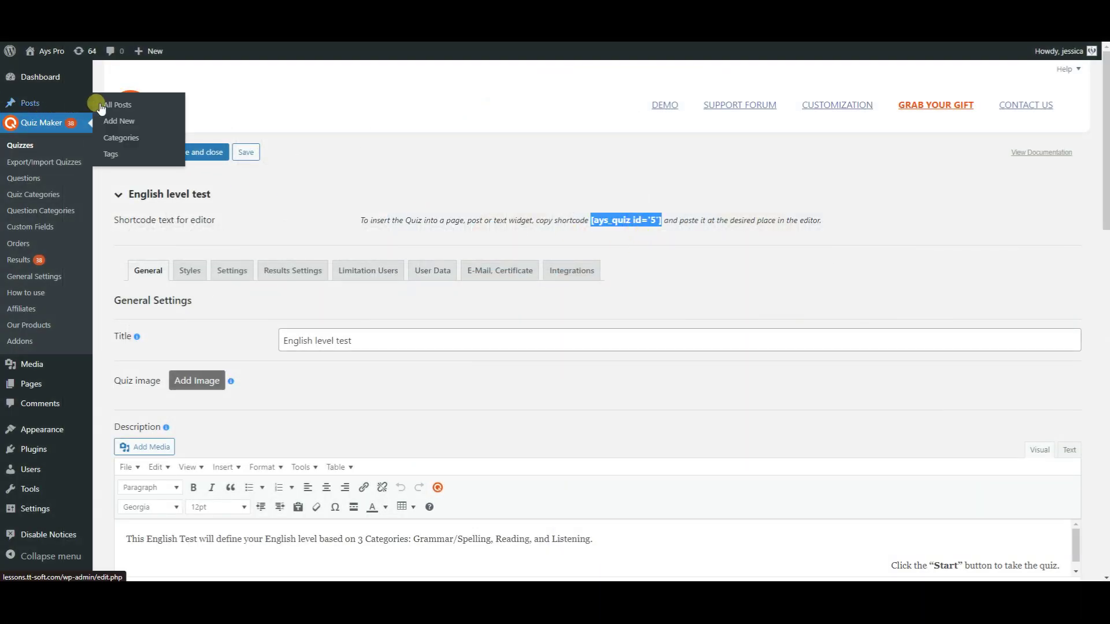
click(116, 125)
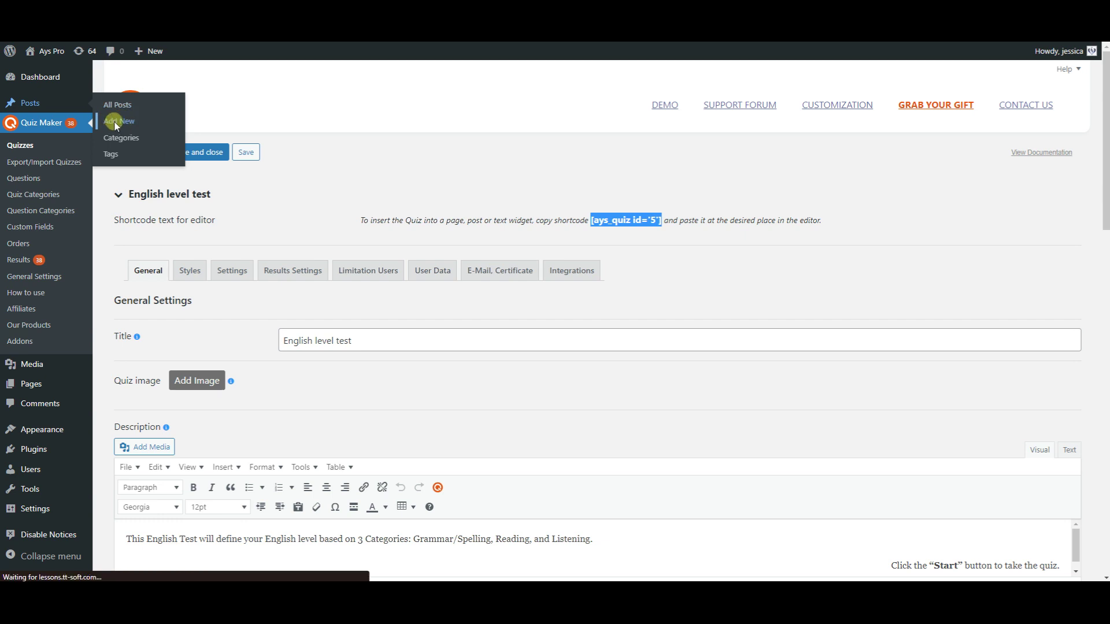
- Title the post 'English Level Test' and insert a Shortcode block
text(English Level Test)
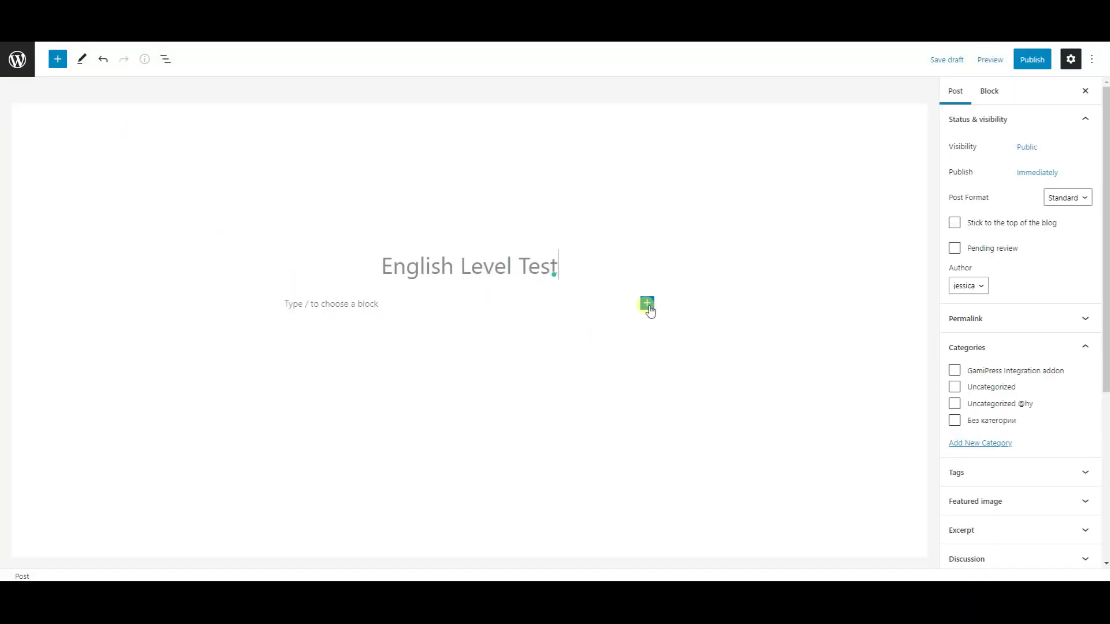
click(648, 305)
text(sh)
click(674, 383)
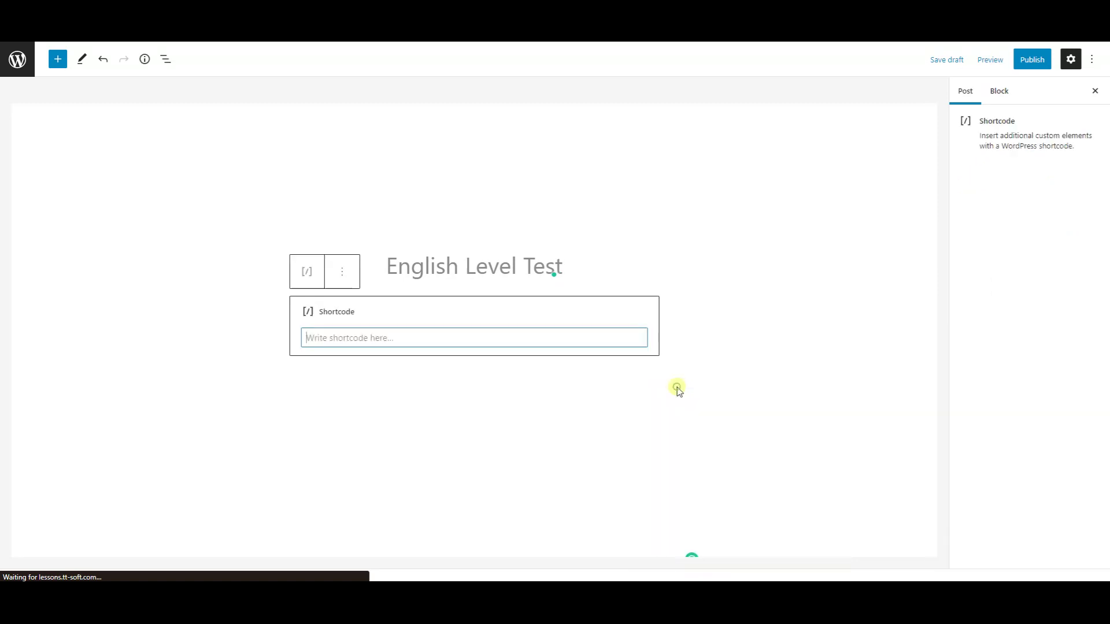
- Publish the post and view it live
click(1041, 60)
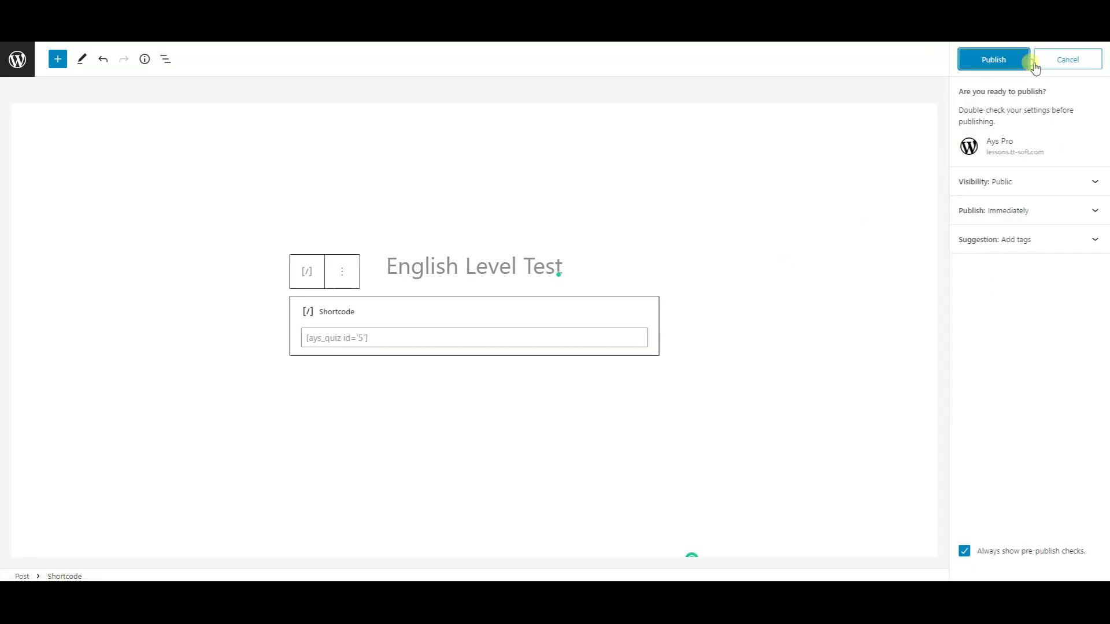
click(1006, 64)
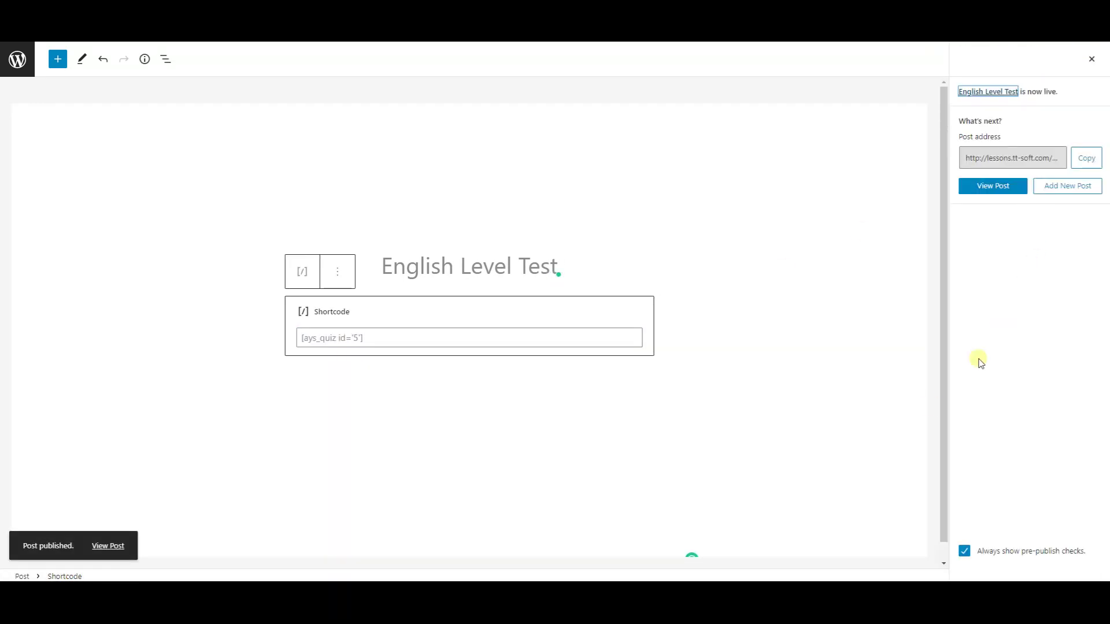
click(105, 542)
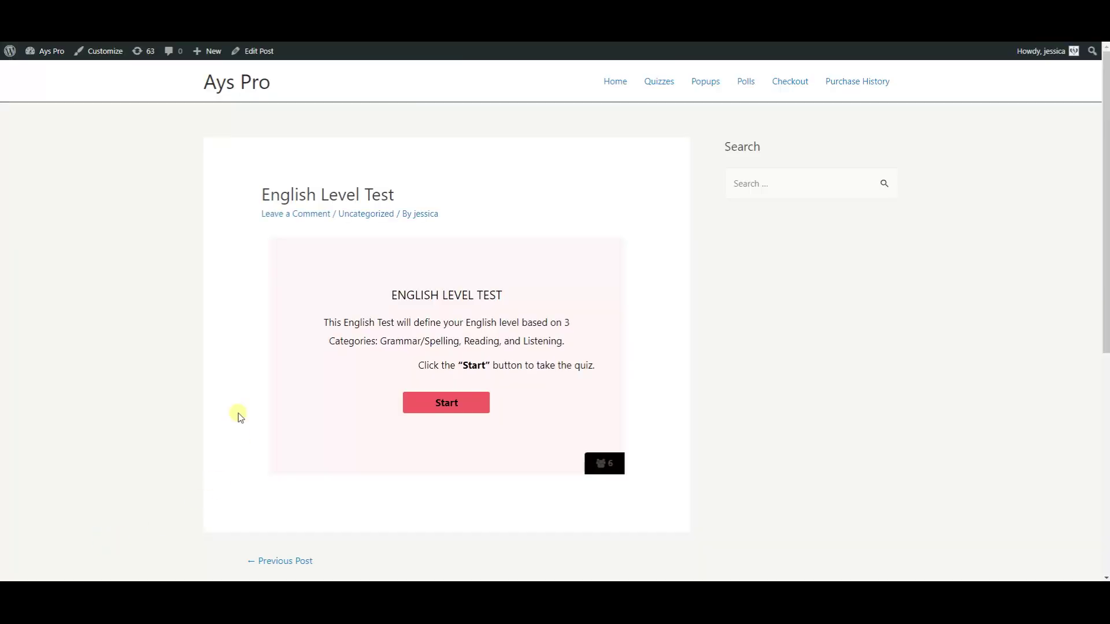
- Scroll down the live post to the quiz's Start screen
scroll(273, 312, down, 1)
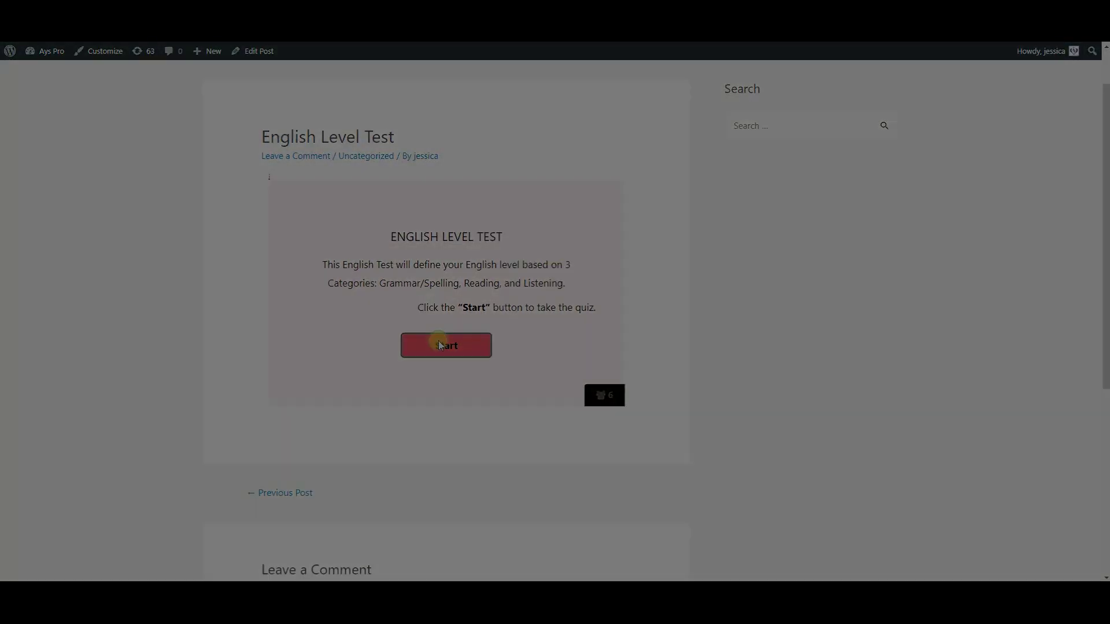